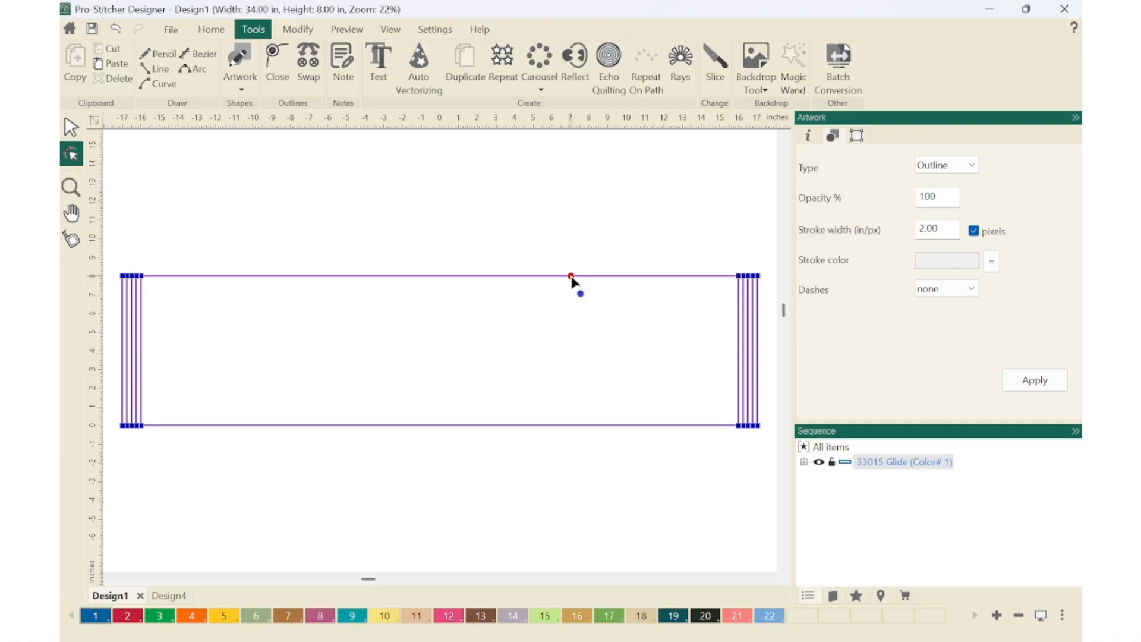
Step: Try pulling the start node on the artwork's upper edge outward from the line, and undo the moves
drag(571, 279, 575, 245)
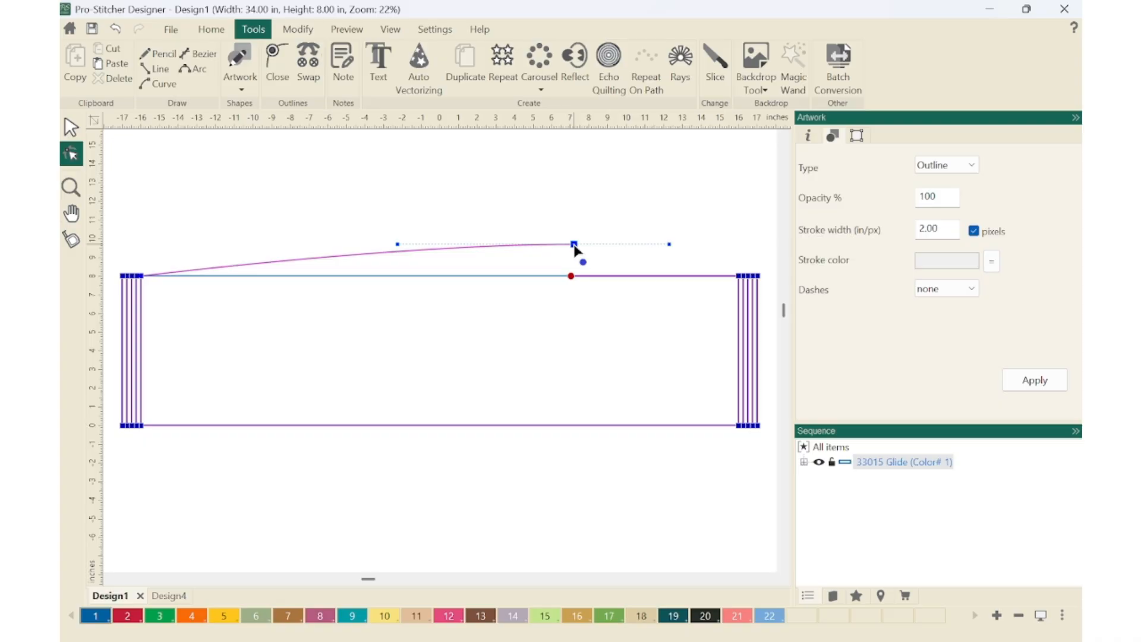
drag(575, 250, 574, 291)
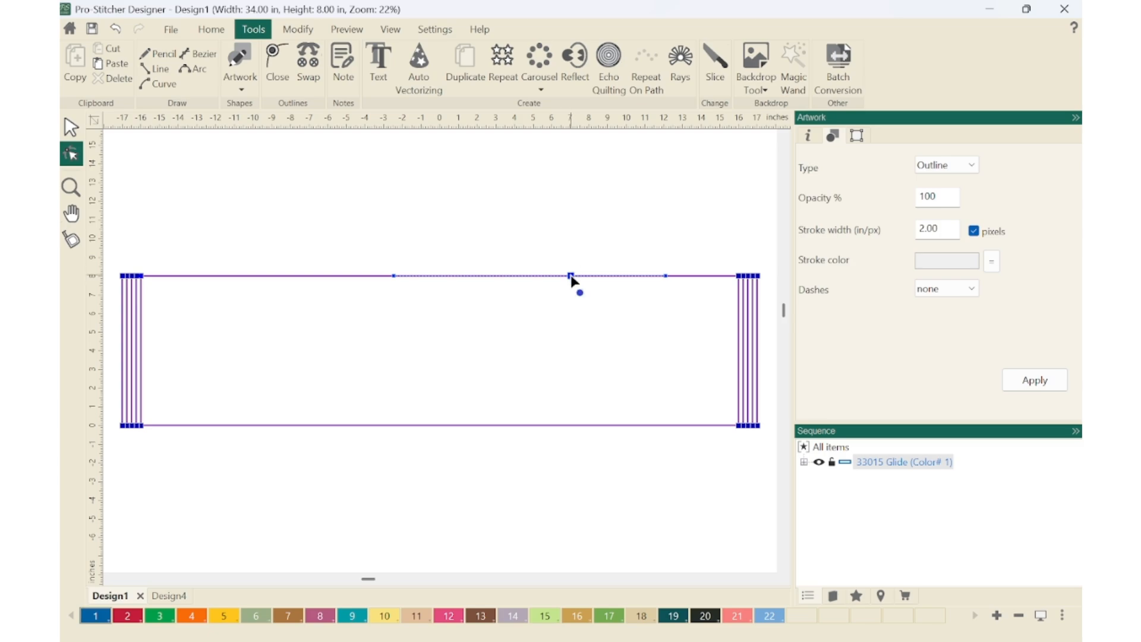
mouse_move(571, 277)
mouse_down()
mouse_move(577, 247)
mouse_move(576, 277)
mouse_up()
mouse_move(574, 278)
mouse_down()
mouse_move(588, 244)
mouse_move(573, 280)
mouse_move(541, 287)
mouse_move(569, 286)
mouse_move(585, 224)
mouse_move(571, 277)
mouse_up()
click(598, 291)
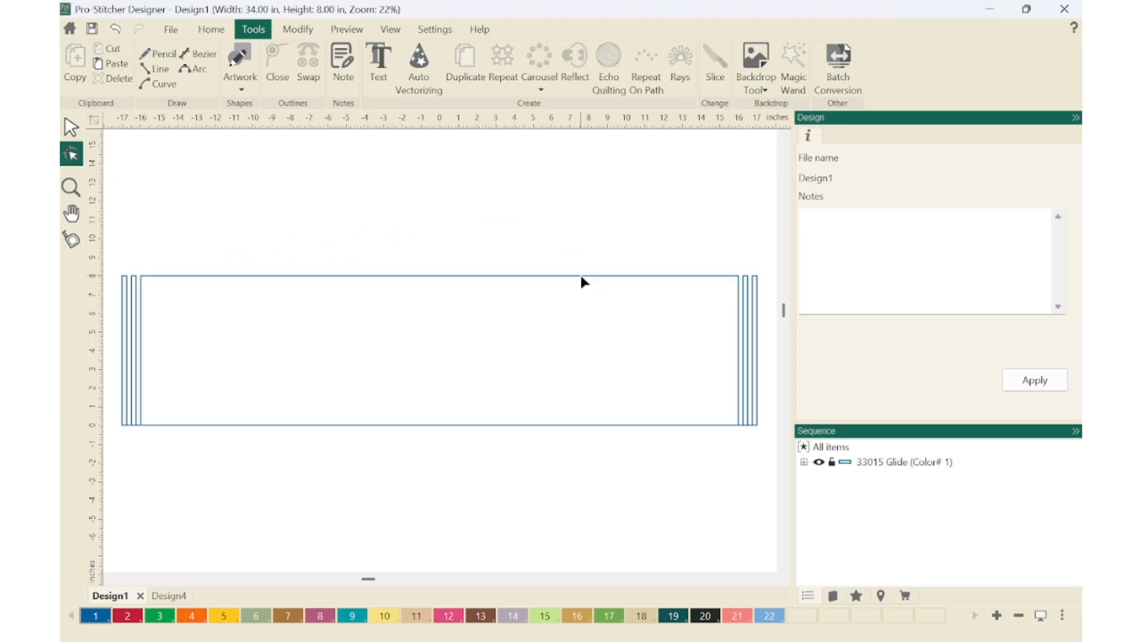
click(580, 276)
drag(574, 278, 585, 226)
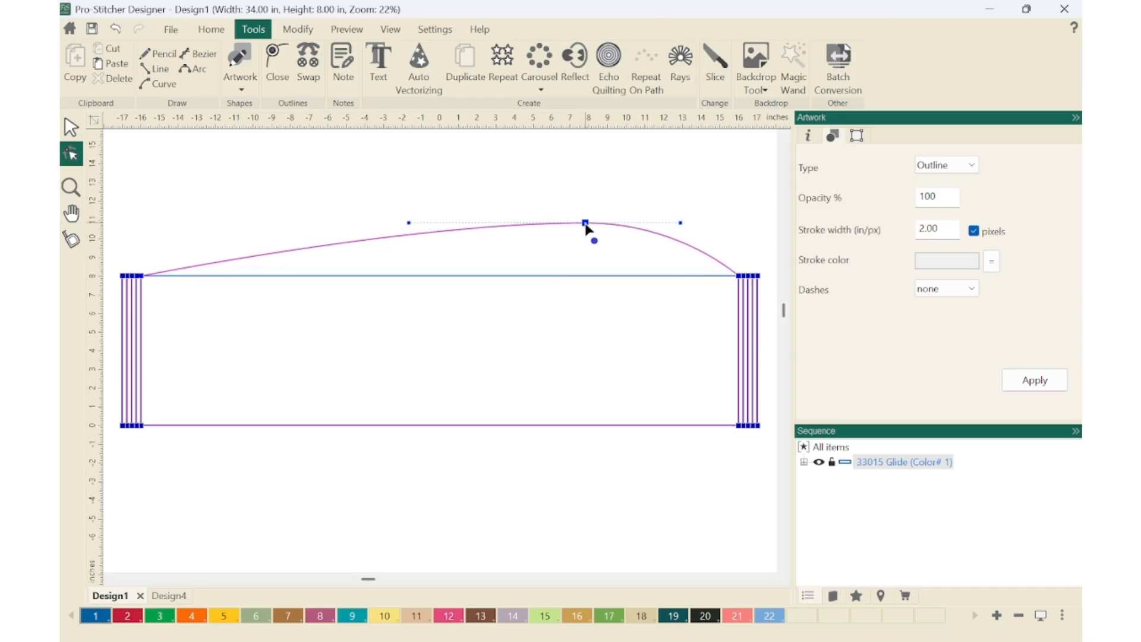
key(ctrl+z)
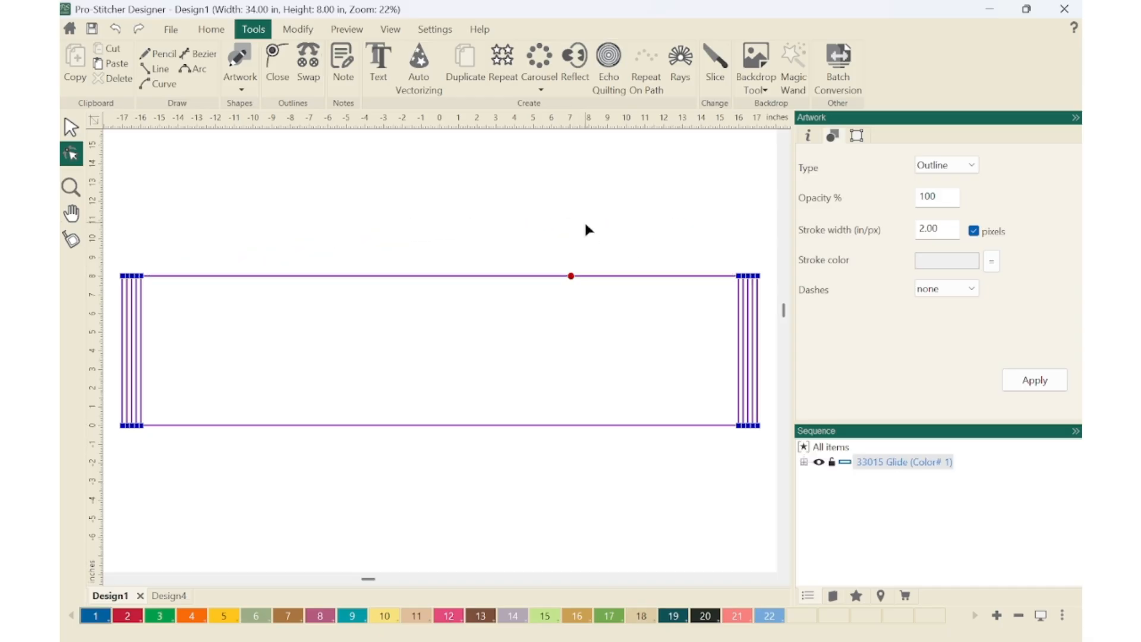
click(571, 276)
drag(572, 279, 594, 220)
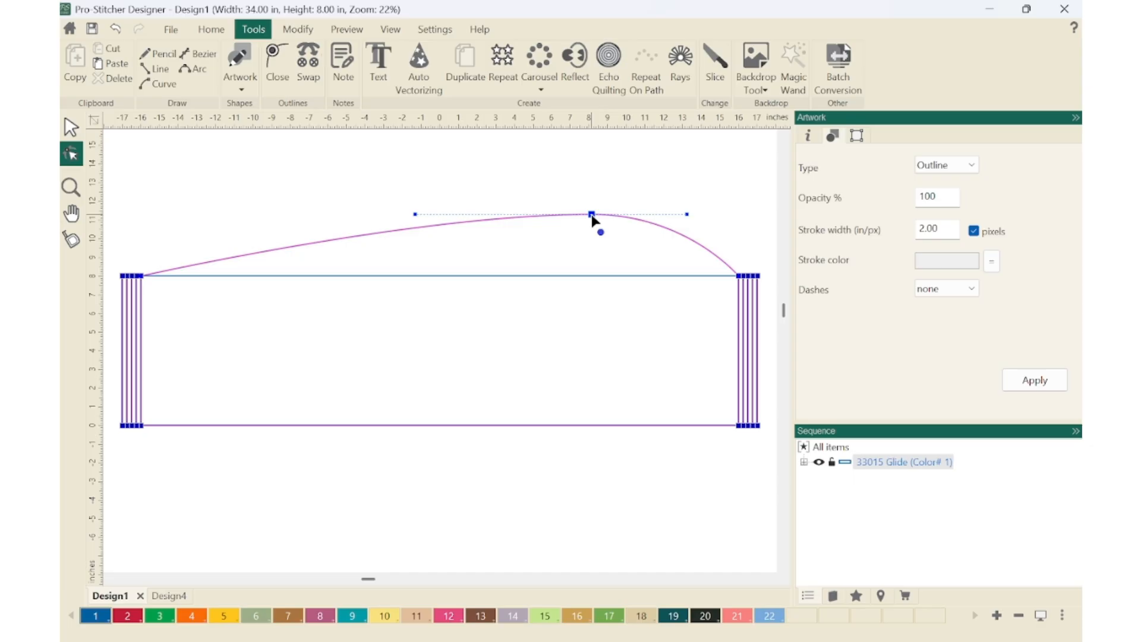
key(ctrl+z)
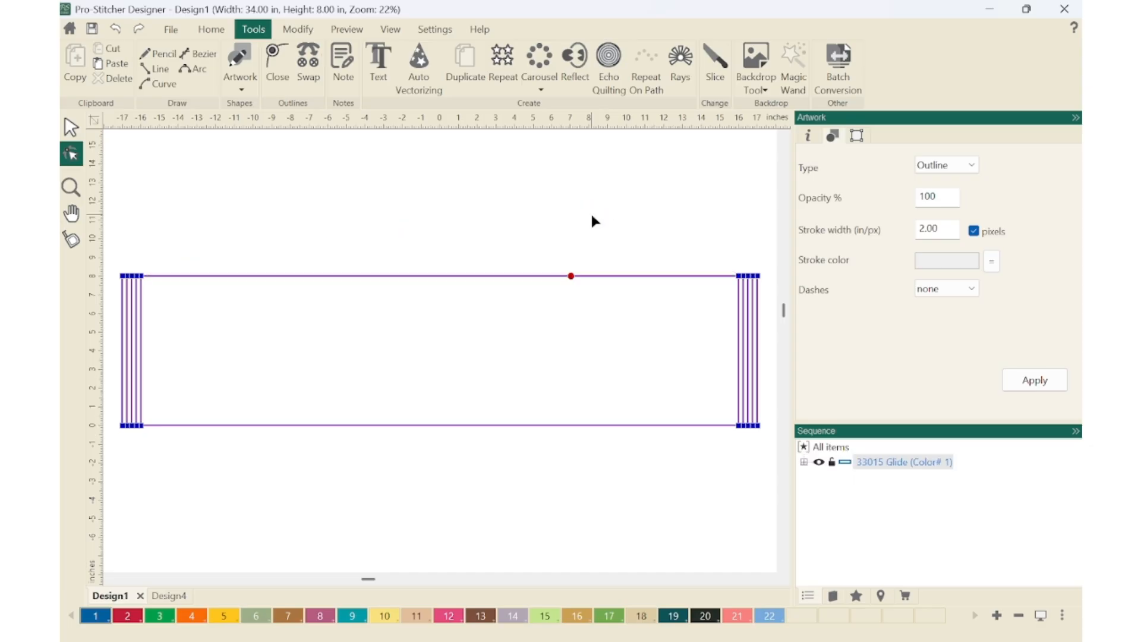
Step: Split the outline at the artwork's outermost upper-left corner node so the path starts there
click(123, 276)
key(z)
drag(114, 270, 150, 295)
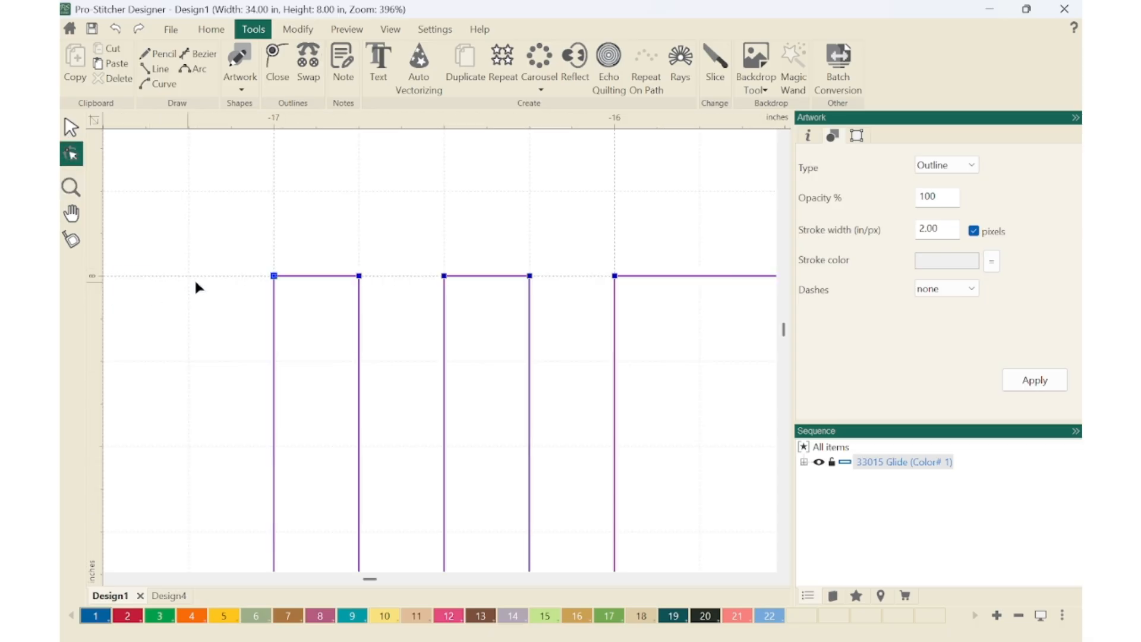
right_click(276, 277)
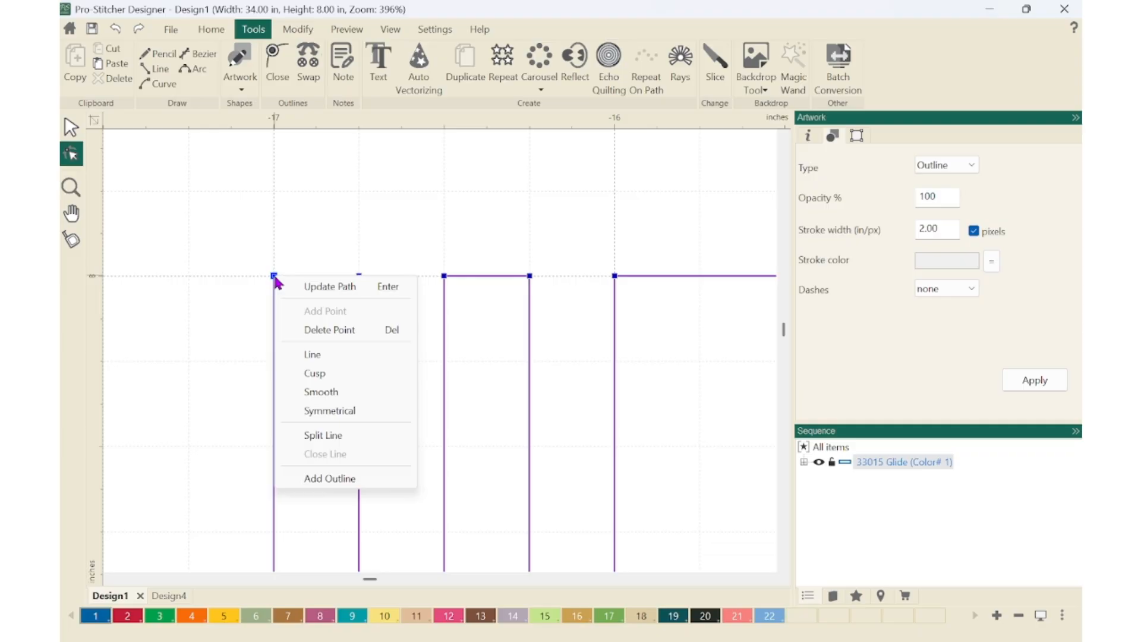
click(322, 434)
key(F4)
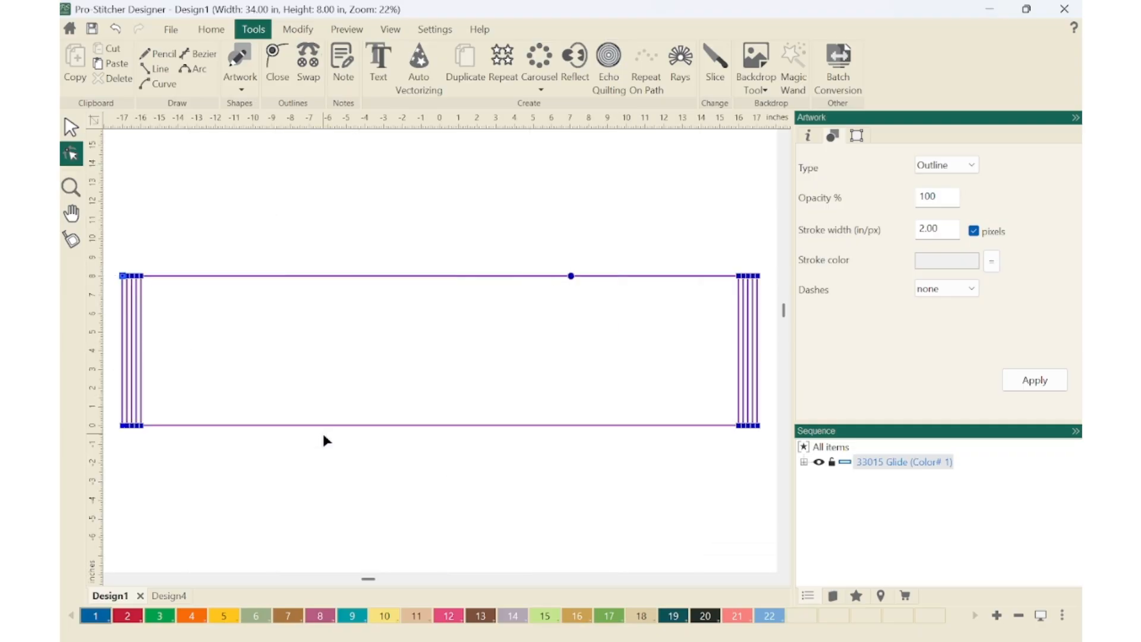
click(357, 505)
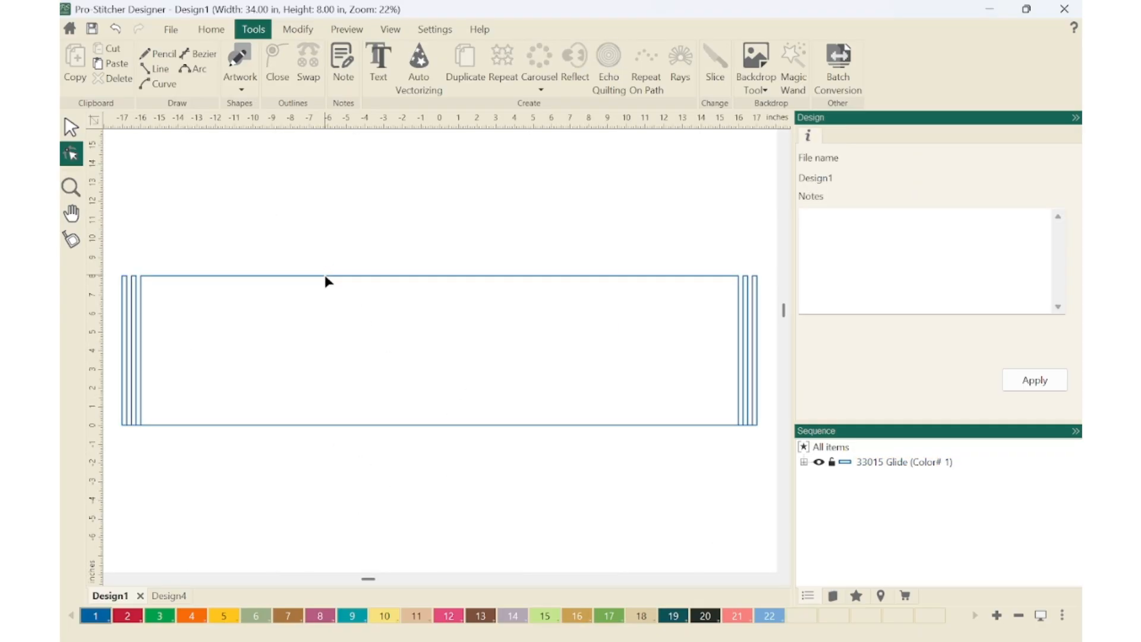
Step: Delete the leftover round node in the middle of the artwork's upper edge
click(71, 127)
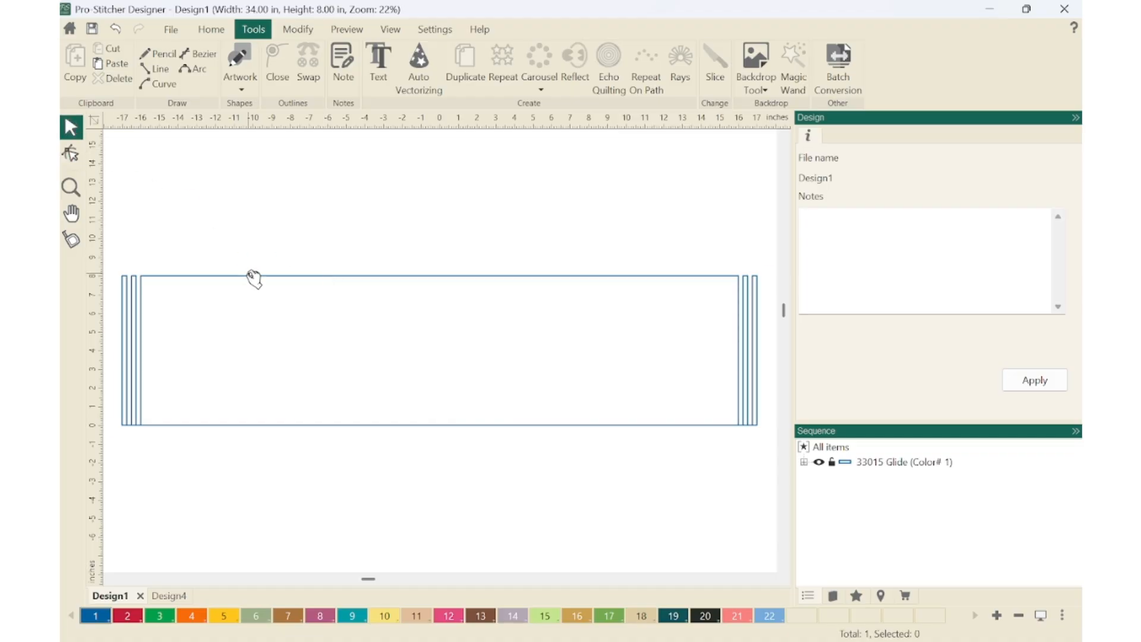
click(250, 275)
click(69, 153)
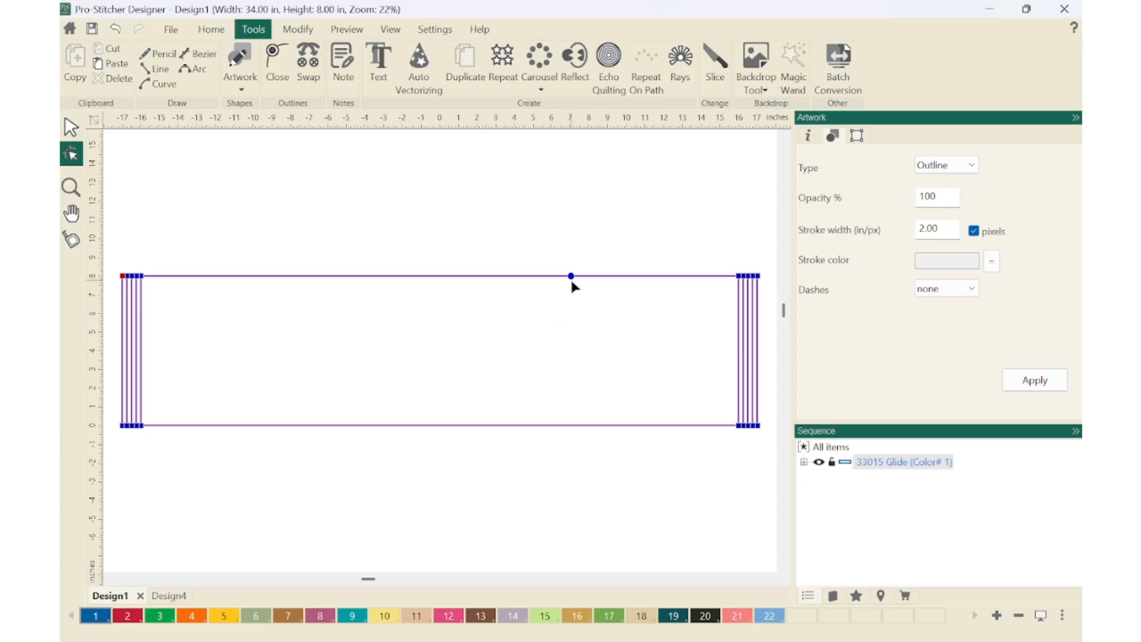
click(572, 277)
right_click(571, 281)
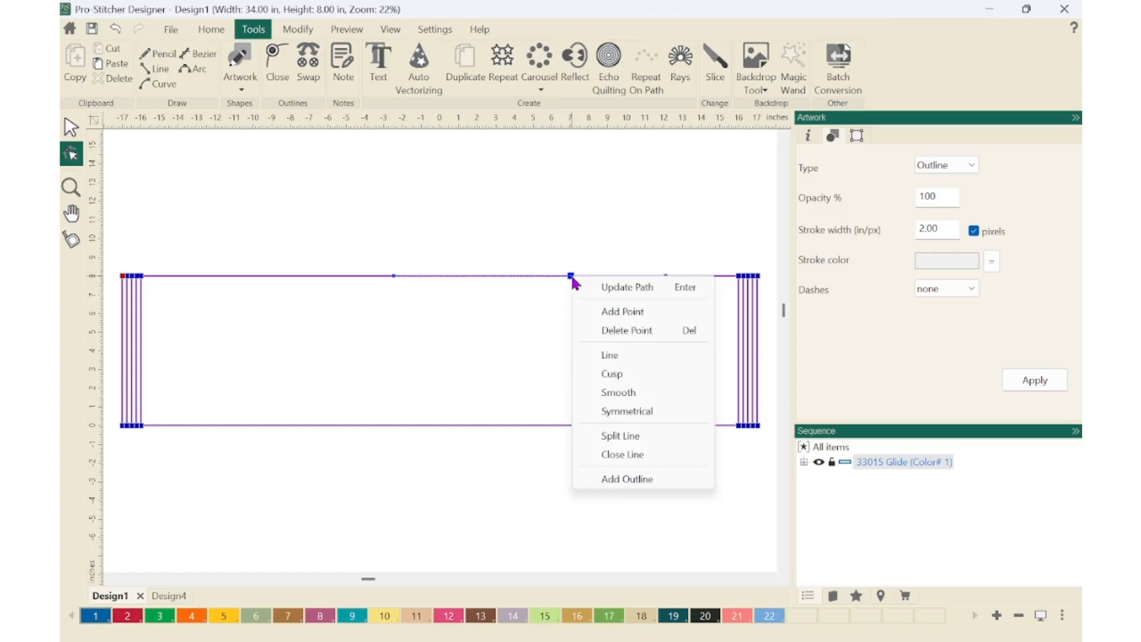
click(633, 331)
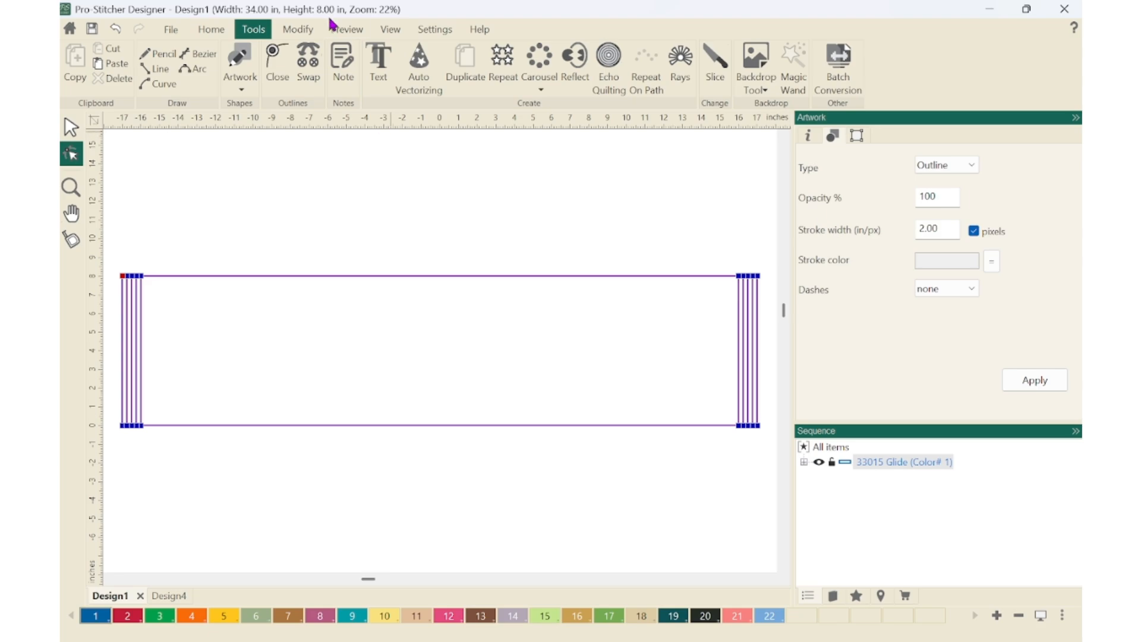
Step: Convert the whole artwork to running stitches
click(347, 30)
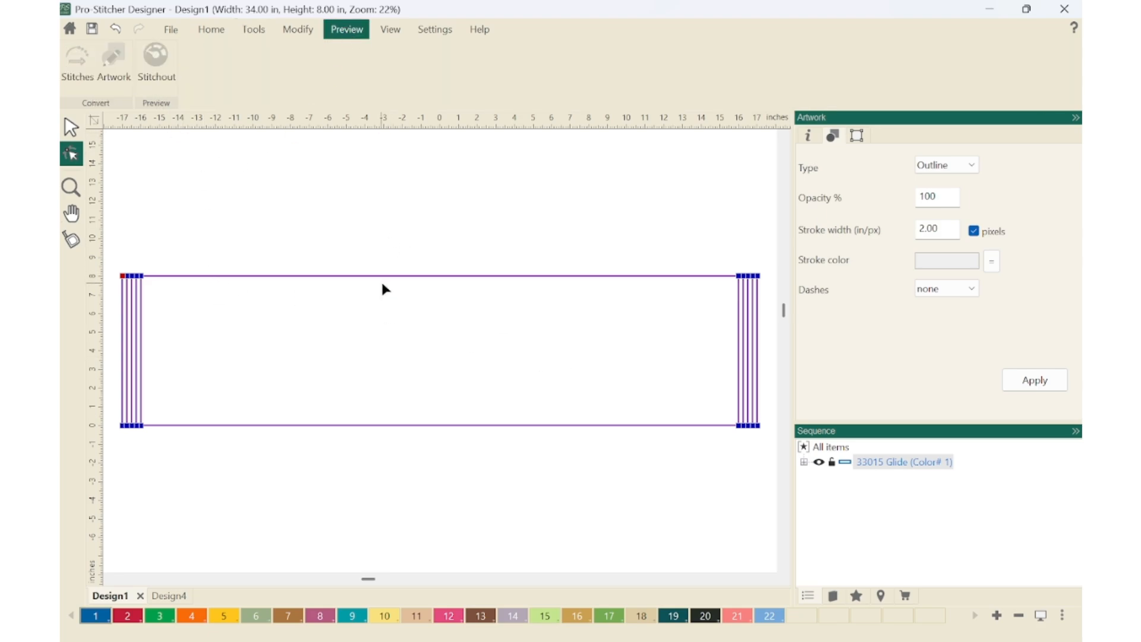
click(73, 128)
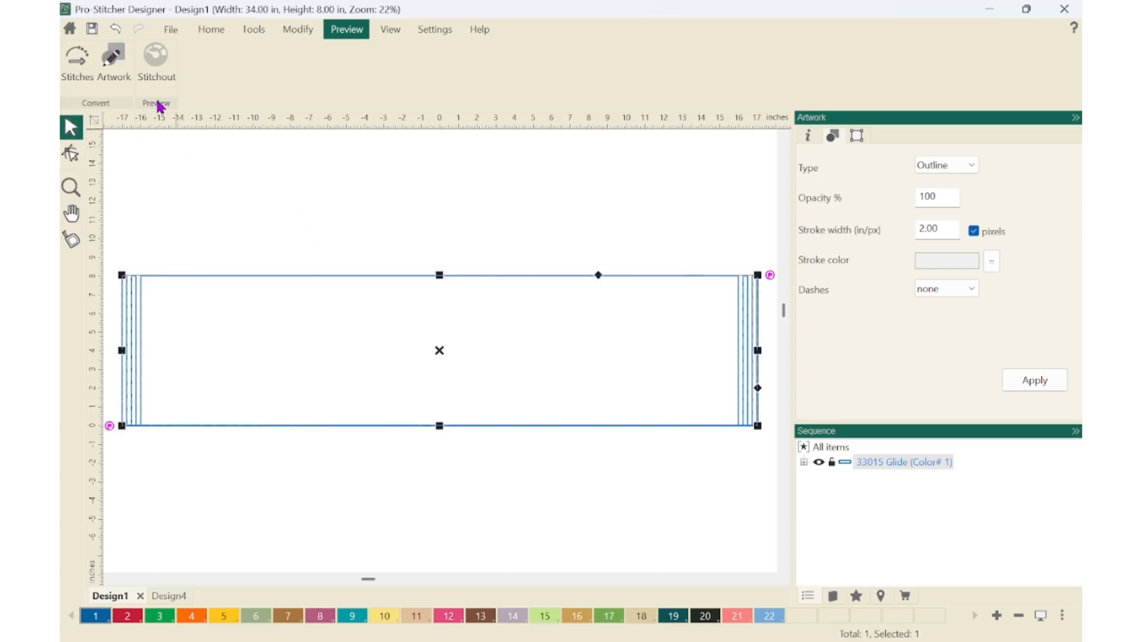
click(80, 62)
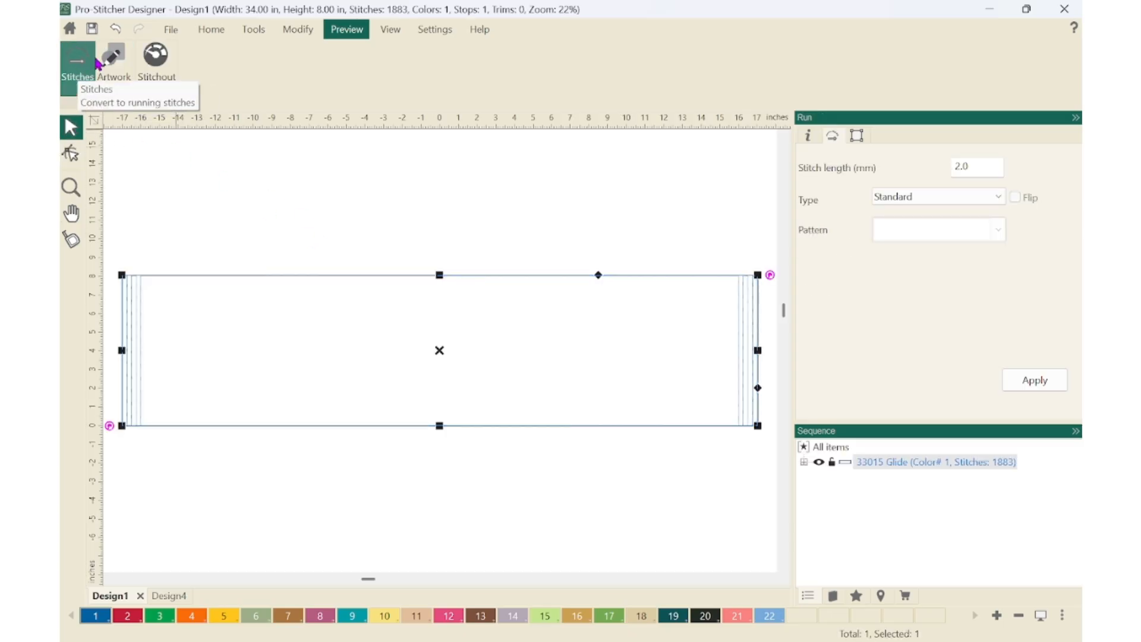
Step: Play the stitchout simulation of the converted design at a faster speed to check its sewing path
click(155, 68)
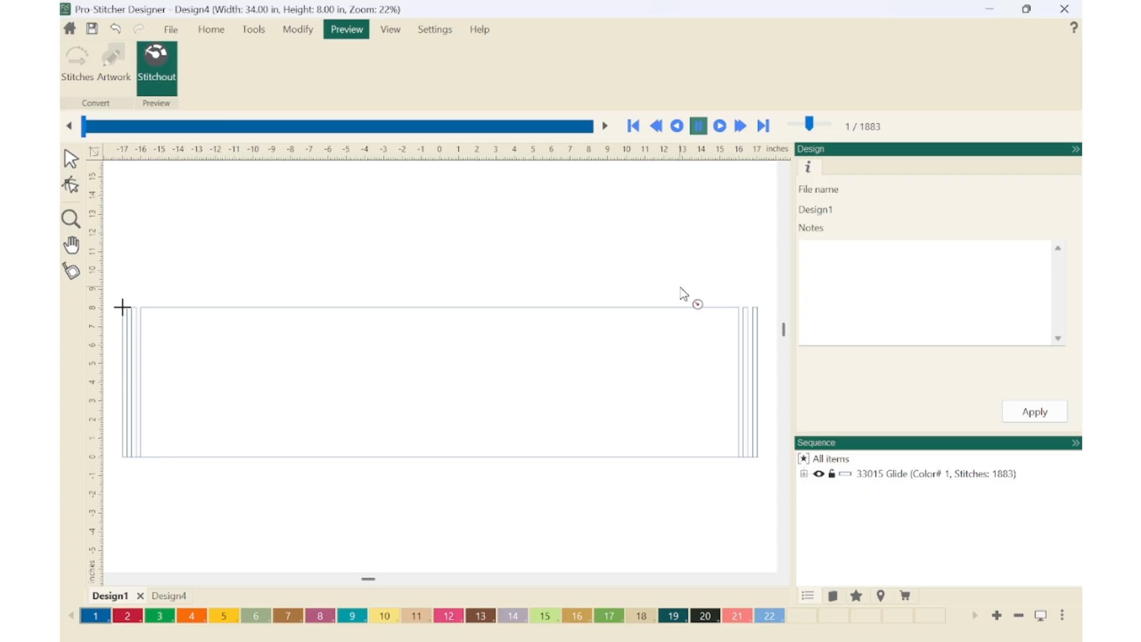
click(719, 127)
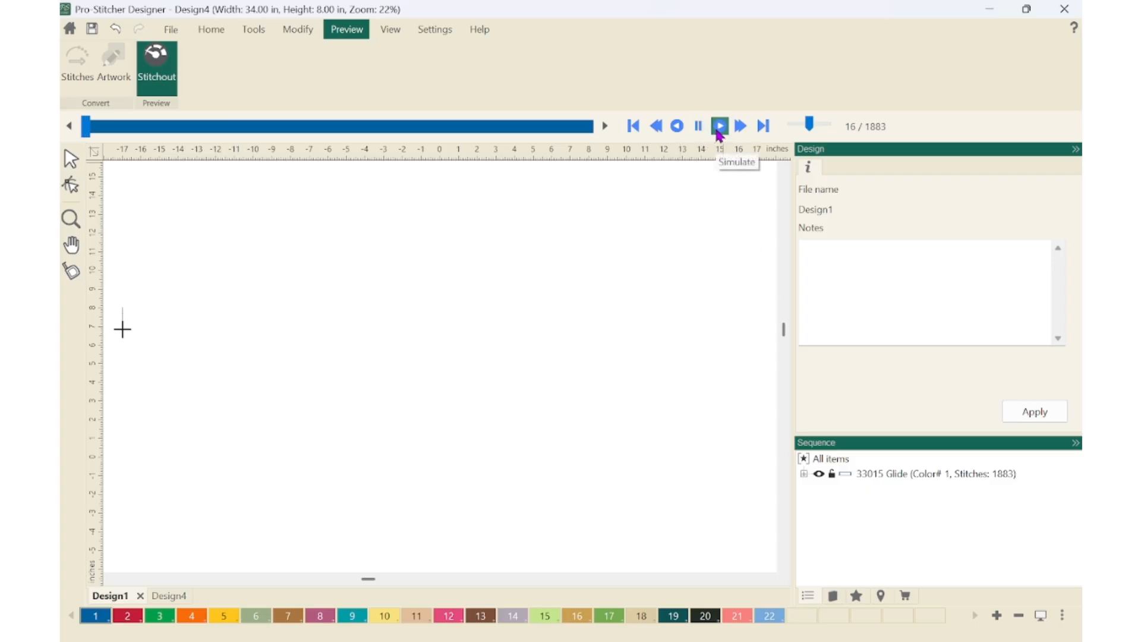
drag(808, 123, 825, 127)
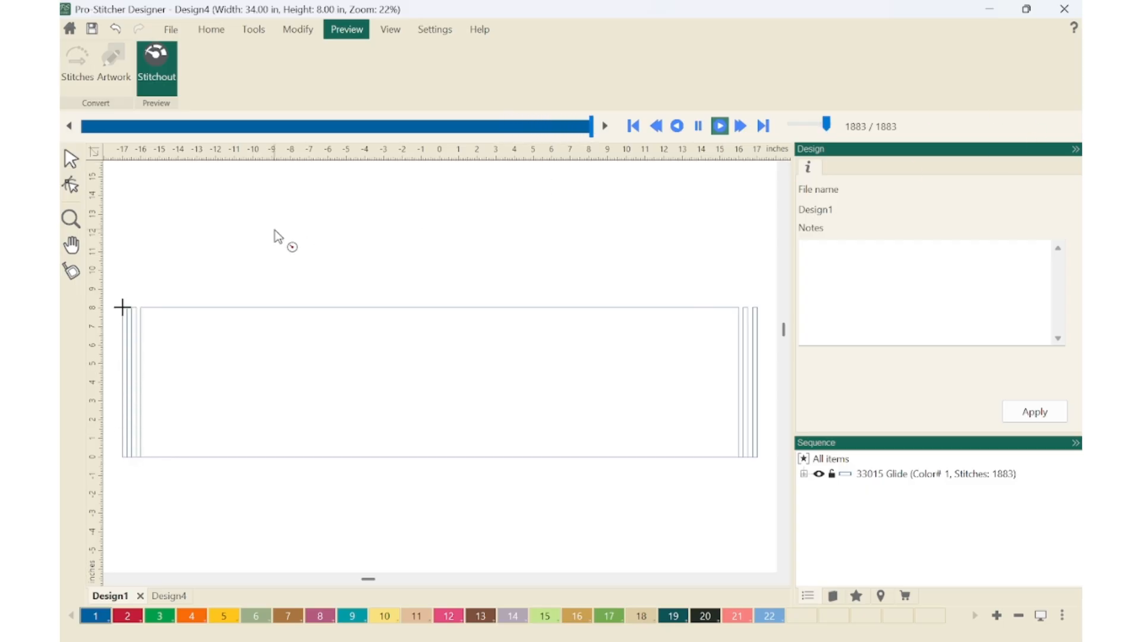
click(70, 160)
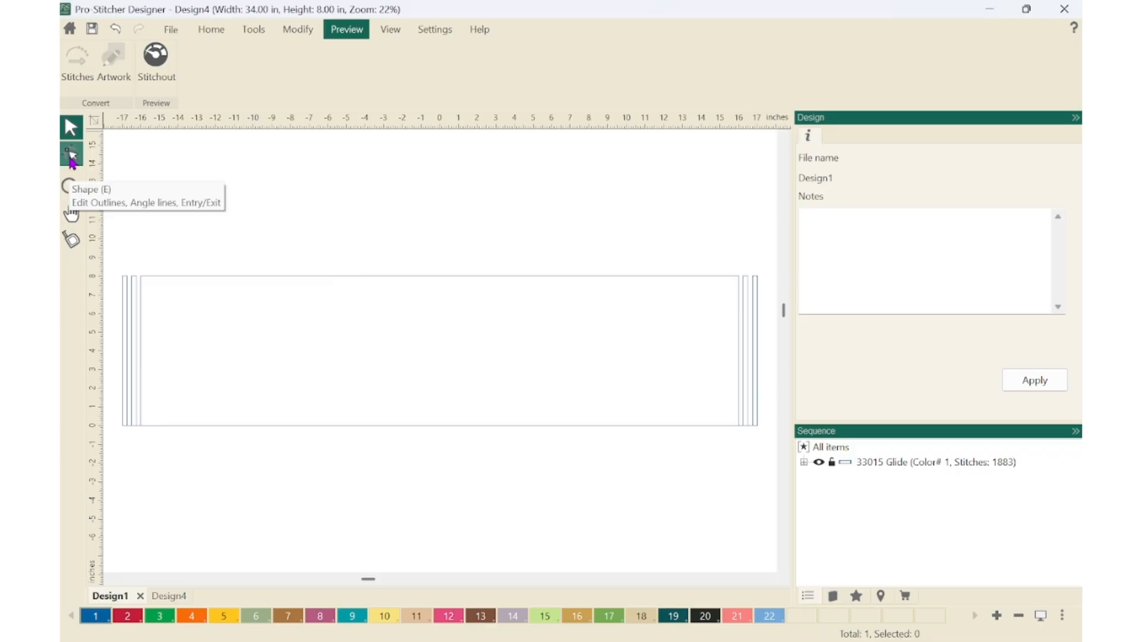
click(155, 59)
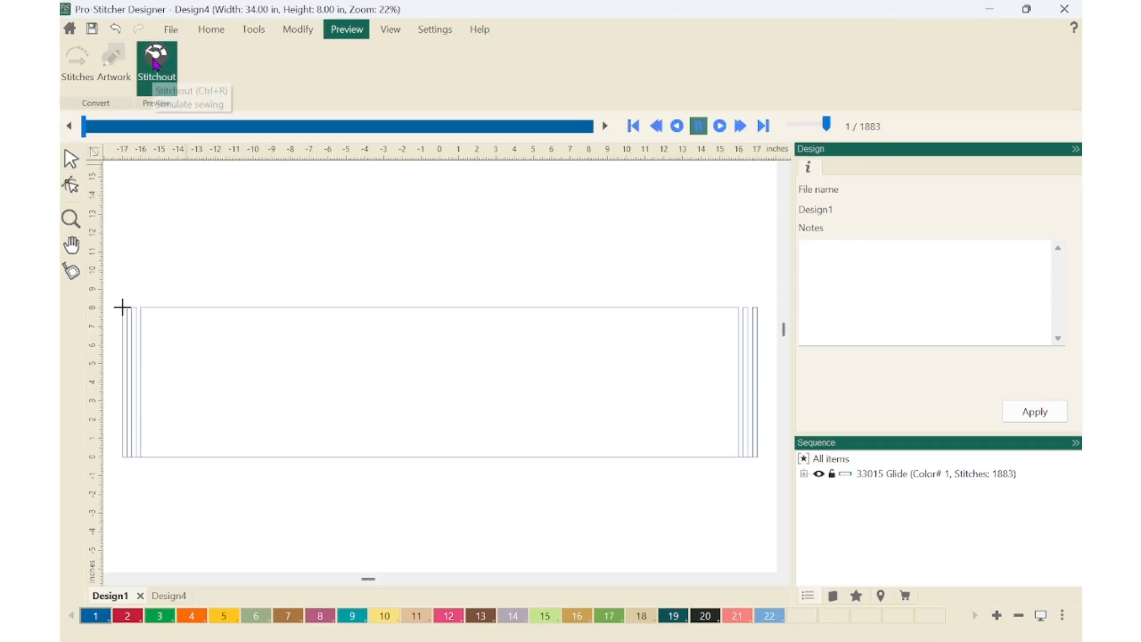
Step: Split the outline in Design4 at the artwork's outermost upper-left corner node
click(169, 597)
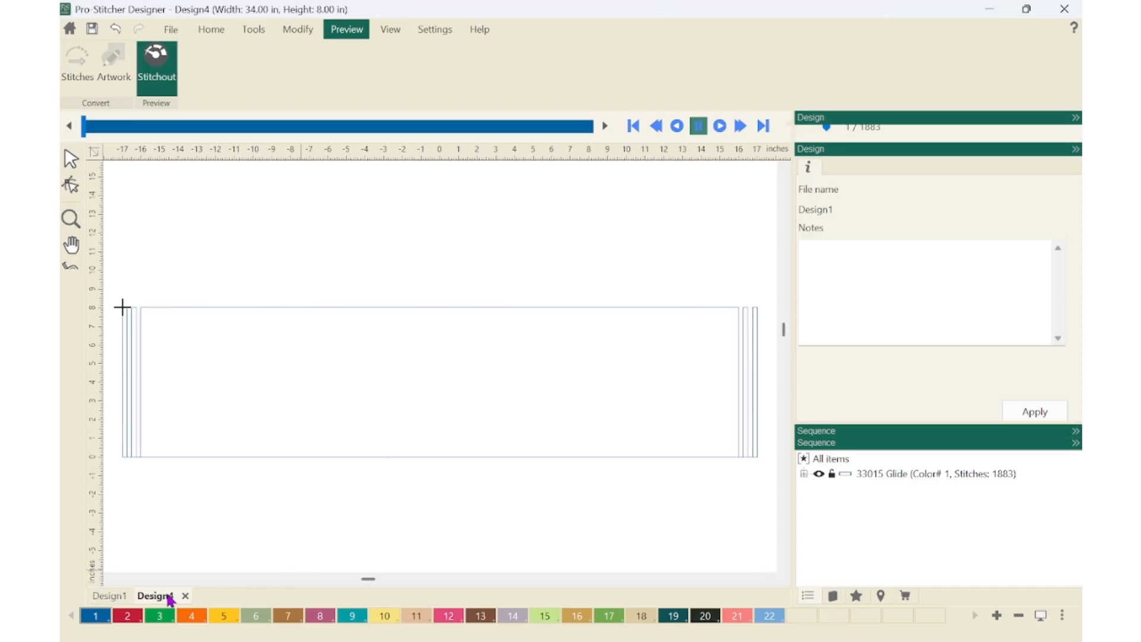
click(581, 483)
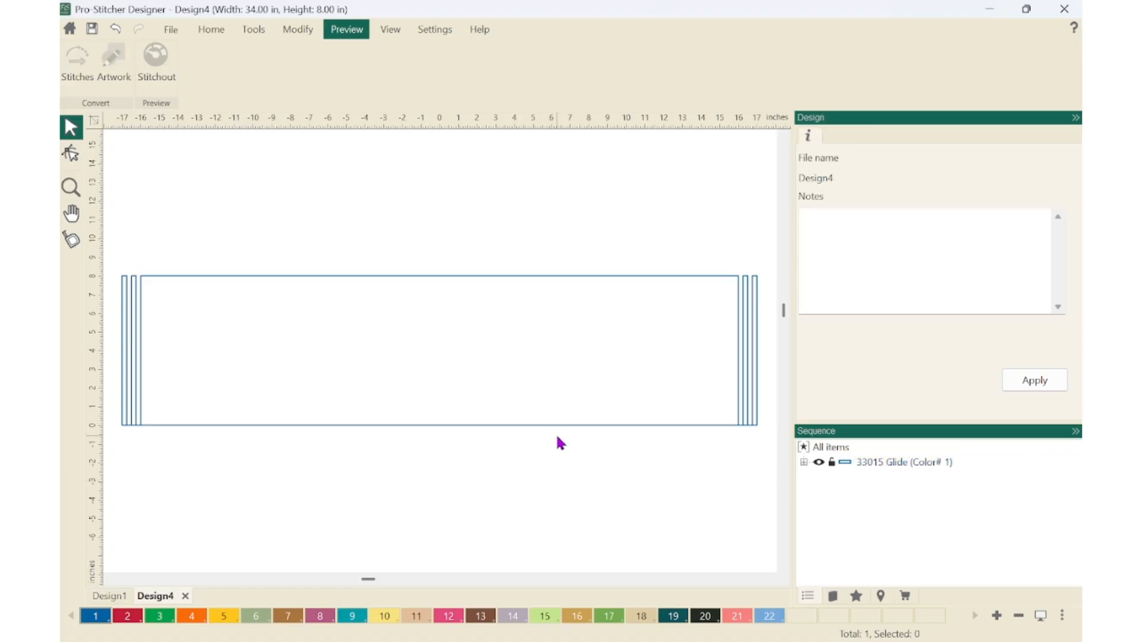
click(565, 425)
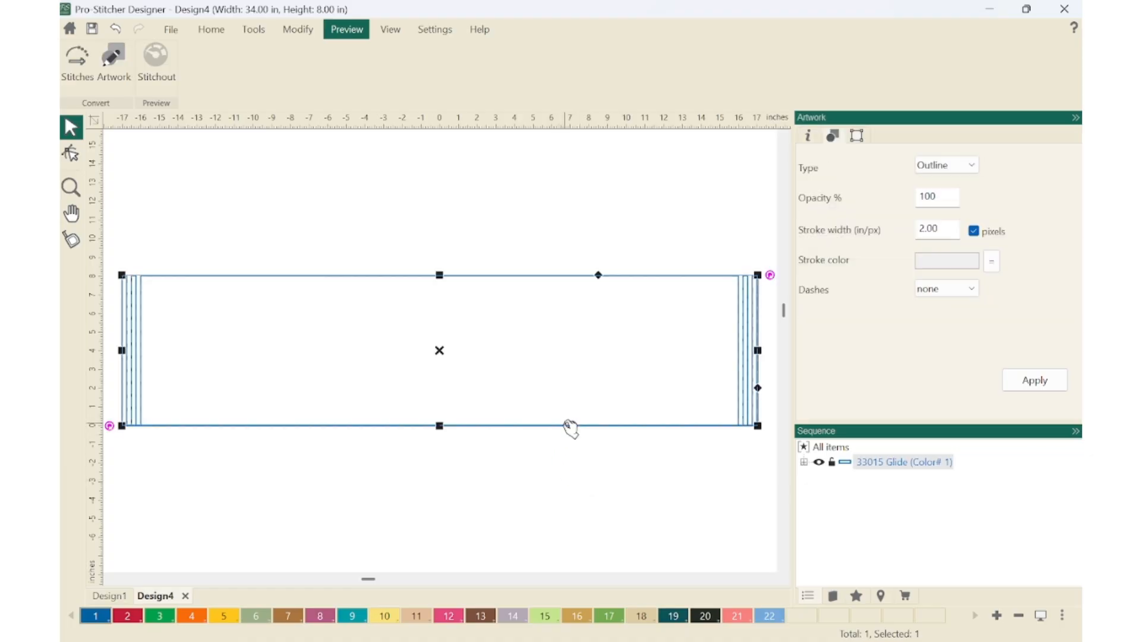
double_click(570, 425)
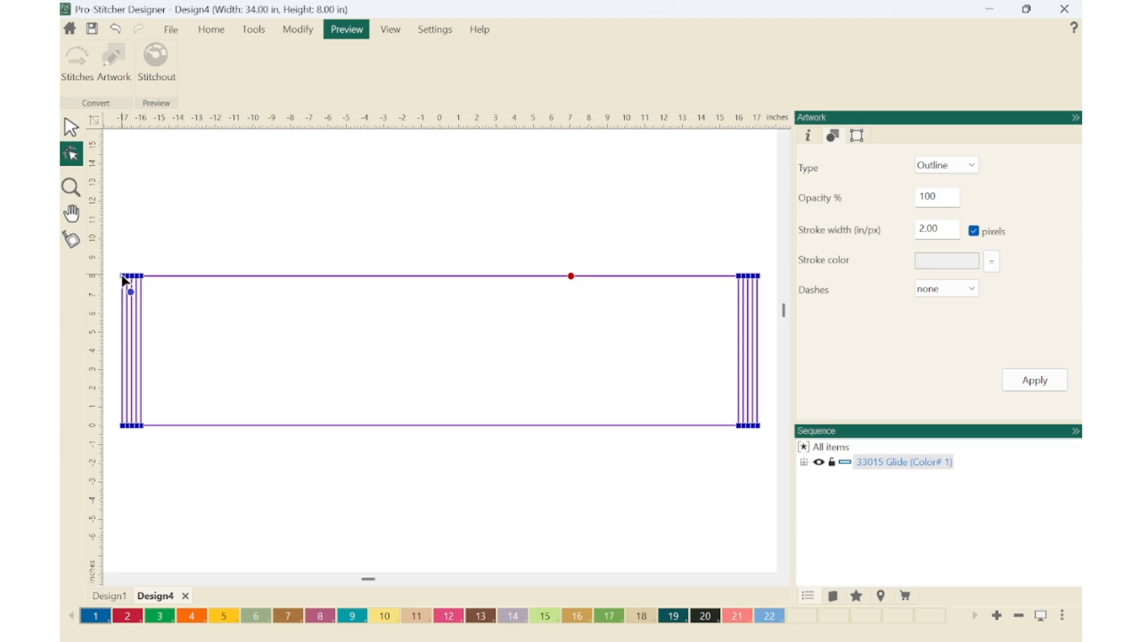
key(z)
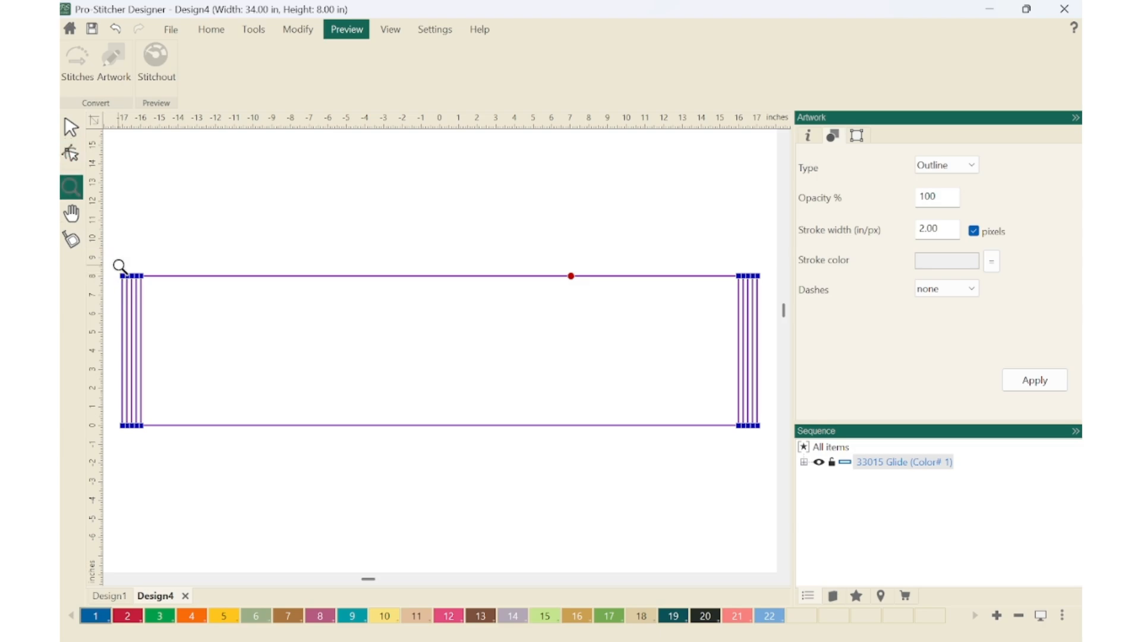
drag(114, 266, 179, 295)
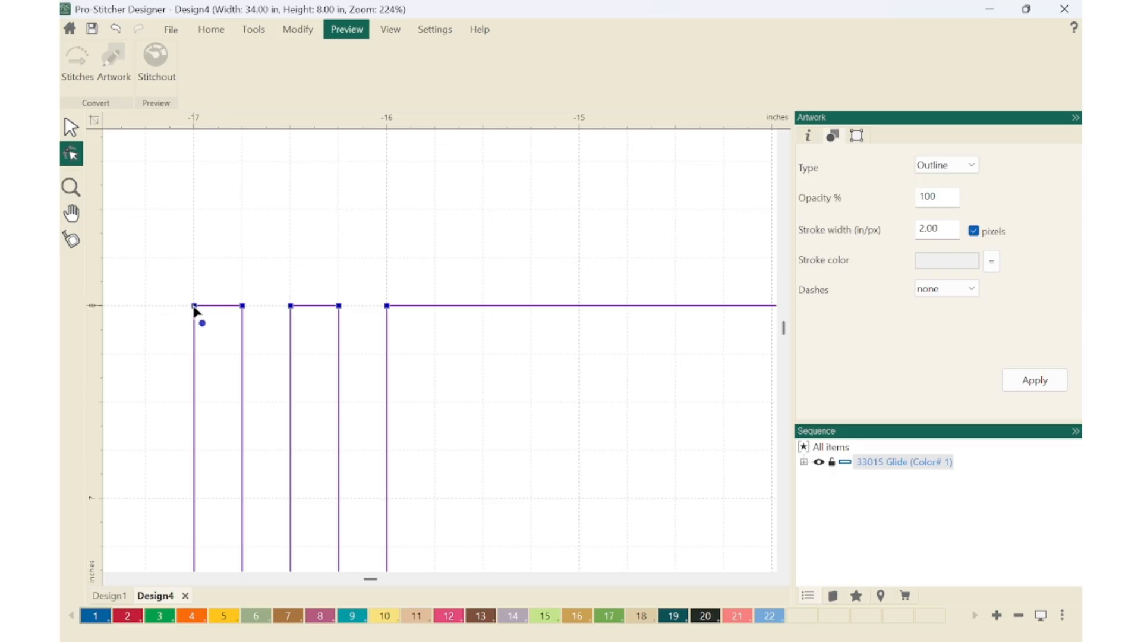
right_click(194, 308)
click(256, 467)
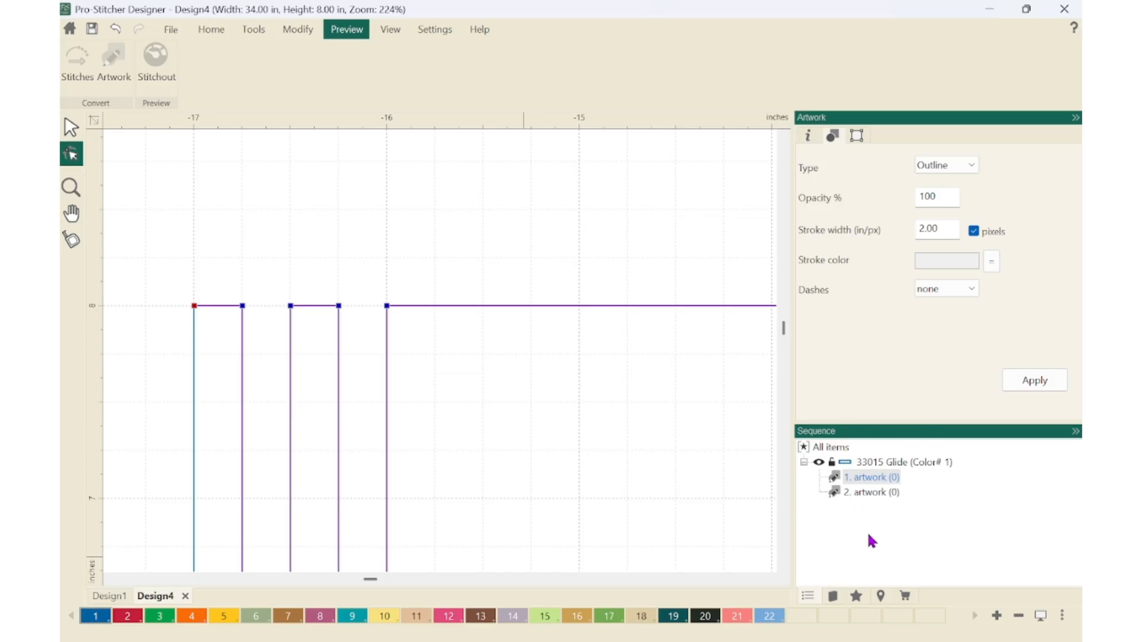
key(0)
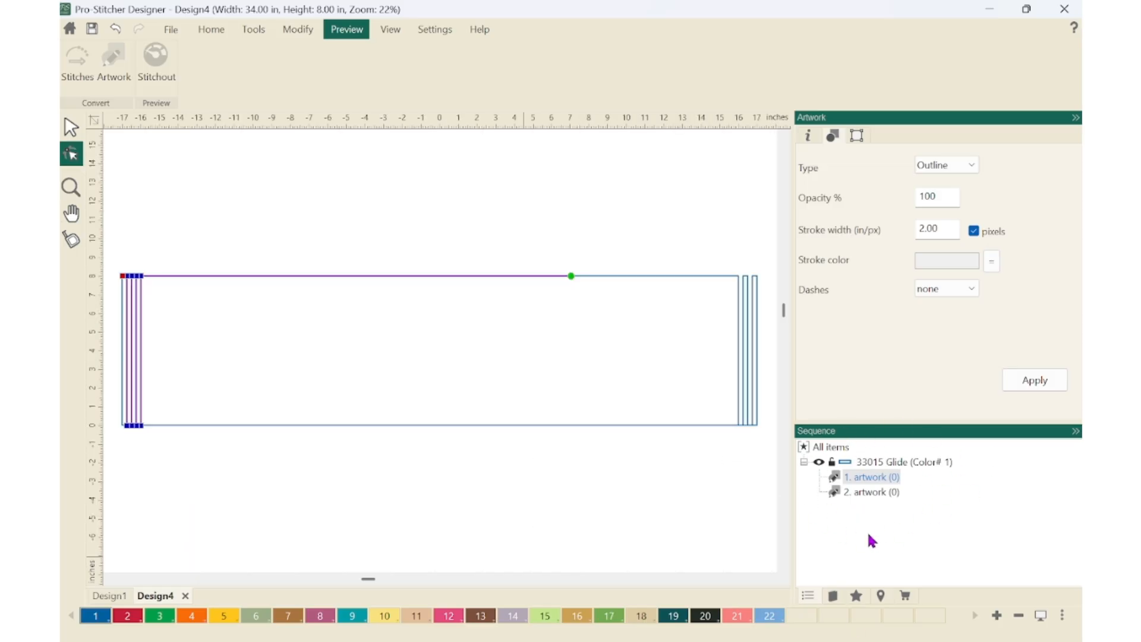
click(538, 511)
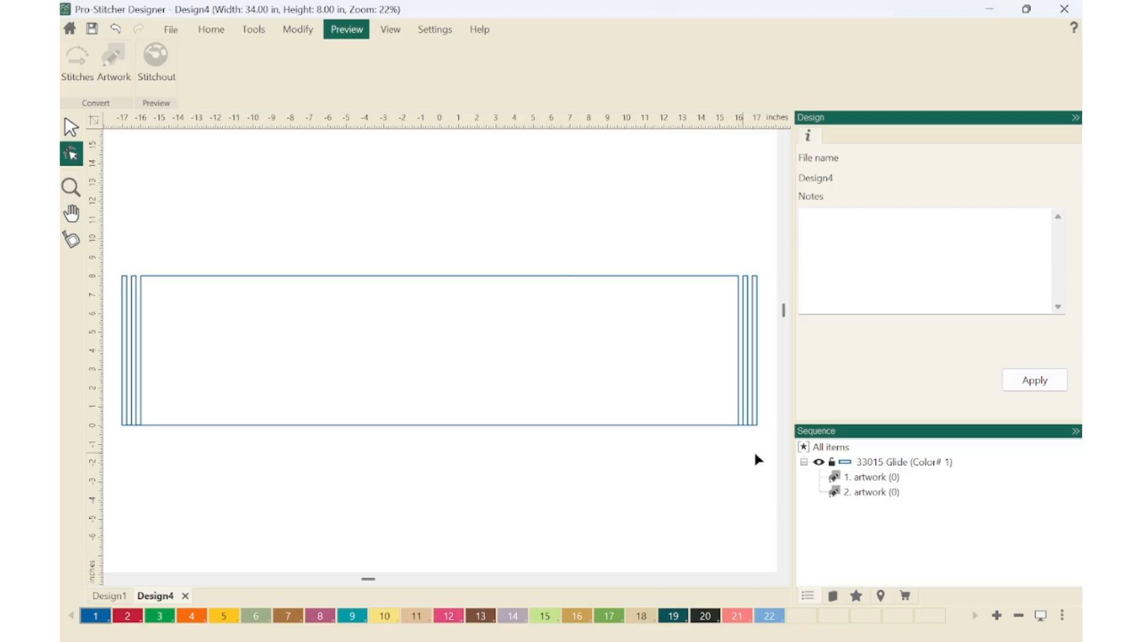
Step: Assign thread color 2 to the second artwork piece in Design4
click(860, 480)
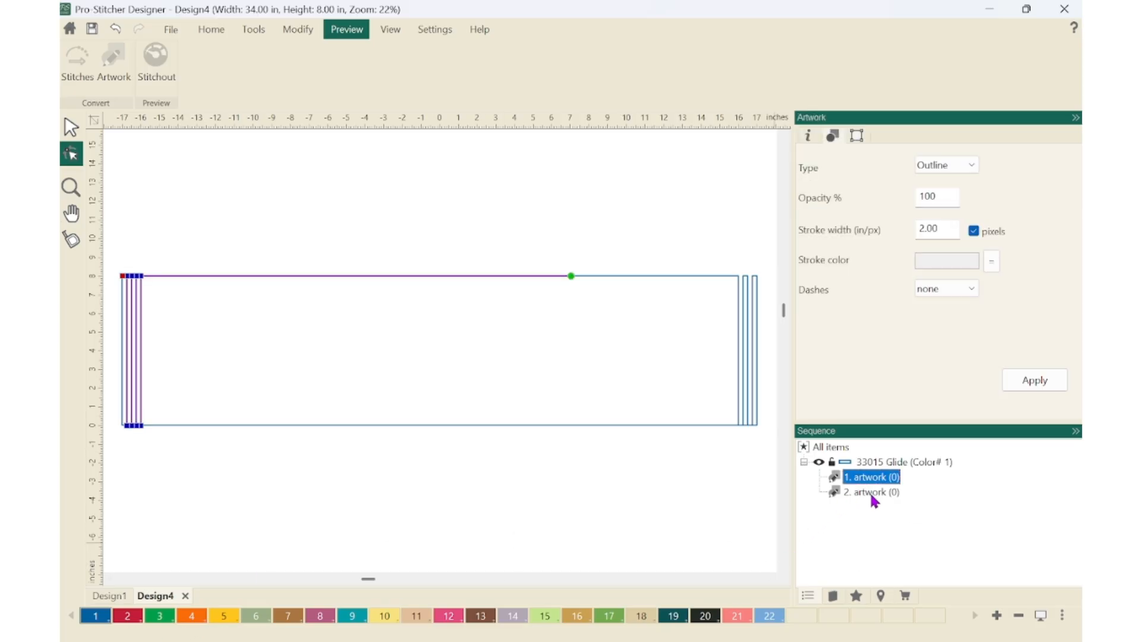
click(869, 491)
click(127, 616)
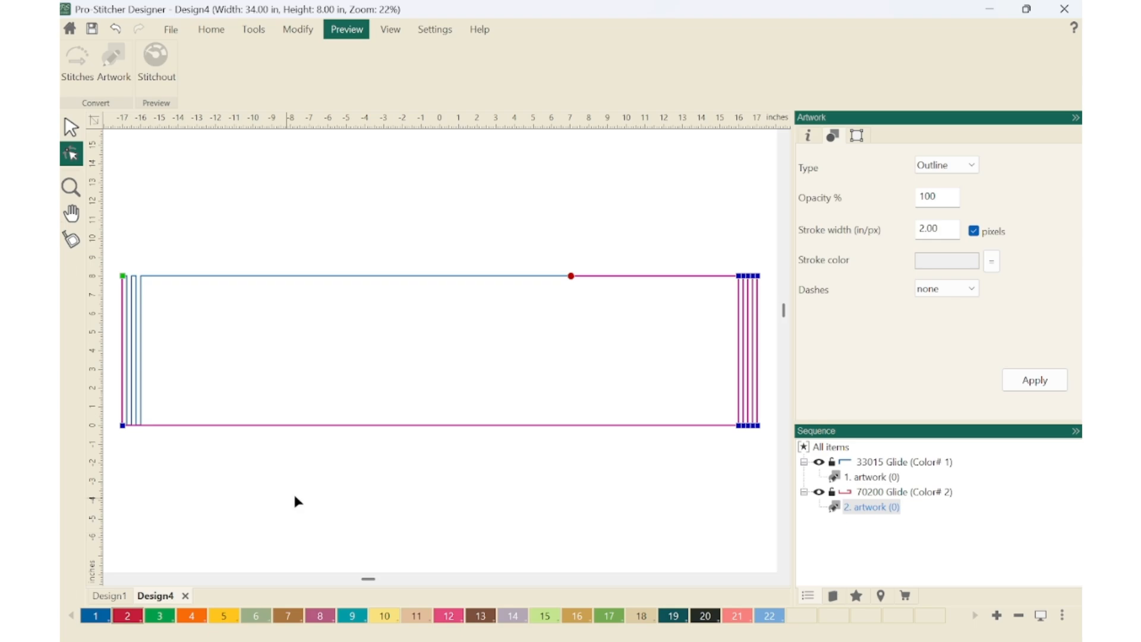
click(331, 507)
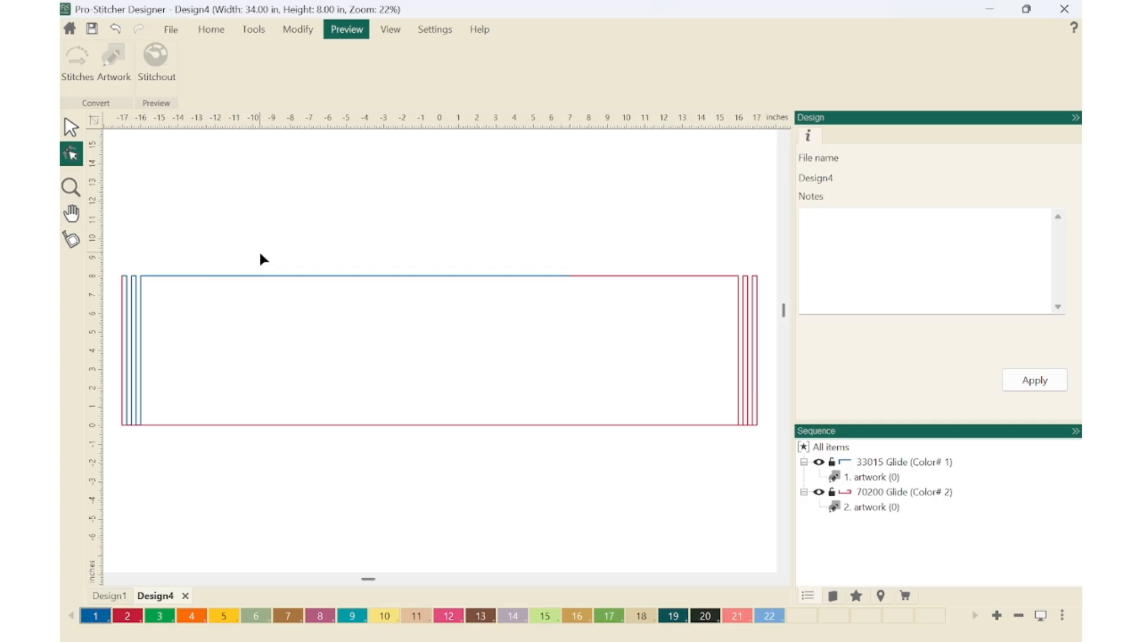
Step: Examine the start and end nodes of the second and first artwork pieces
click(597, 275)
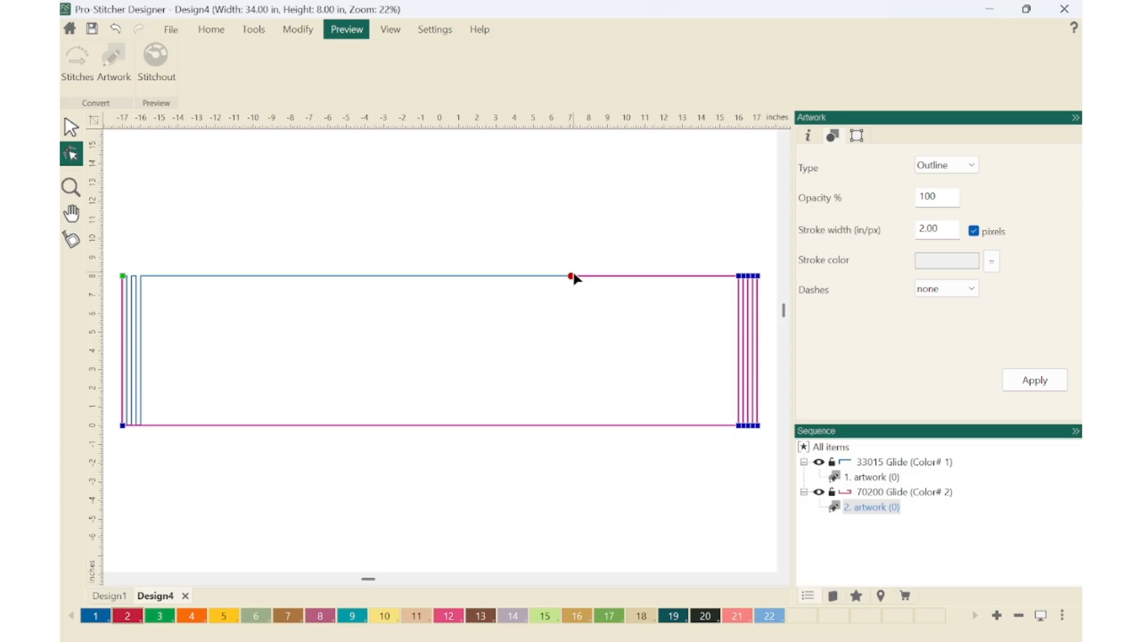
click(399, 276)
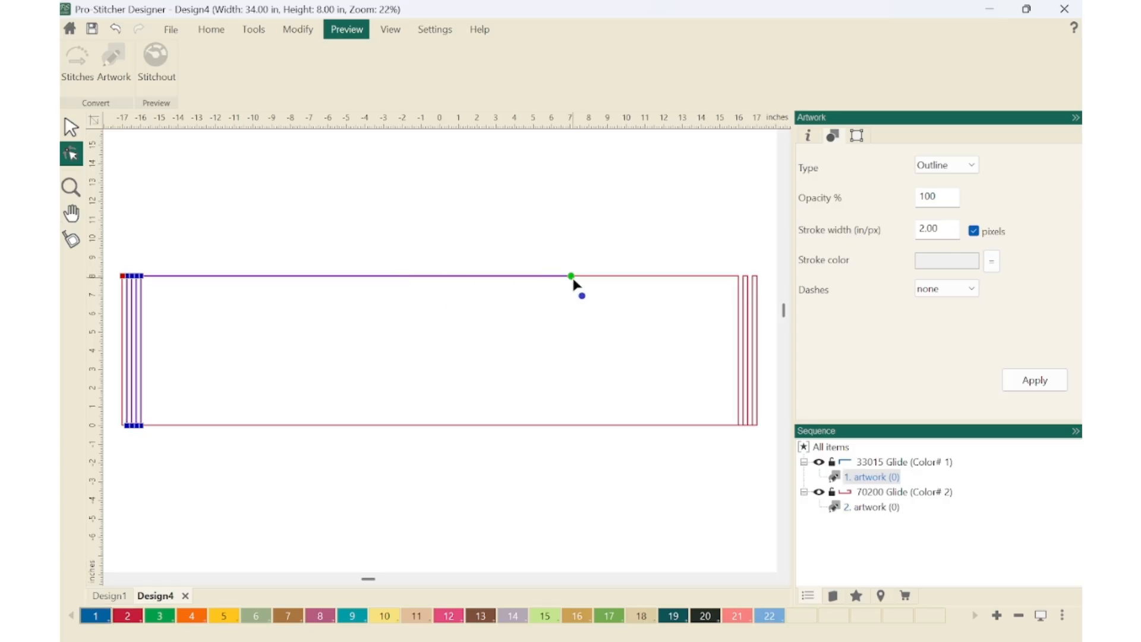
click(347, 247)
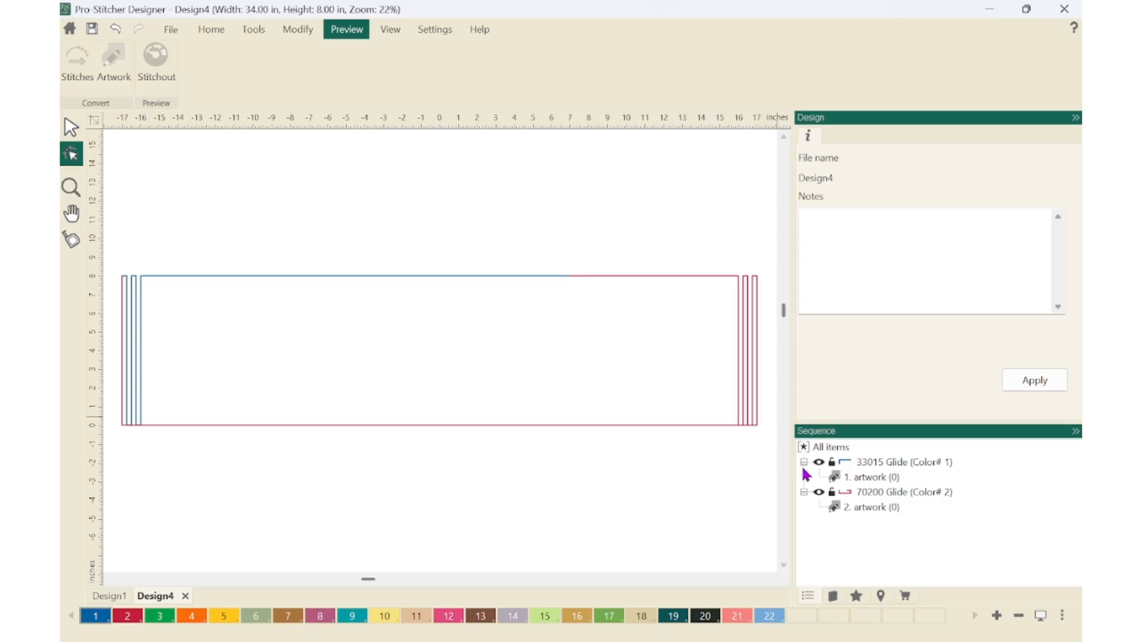
Step: Join the first and second artwork pieces into one outline, and clear the selection
click(861, 476)
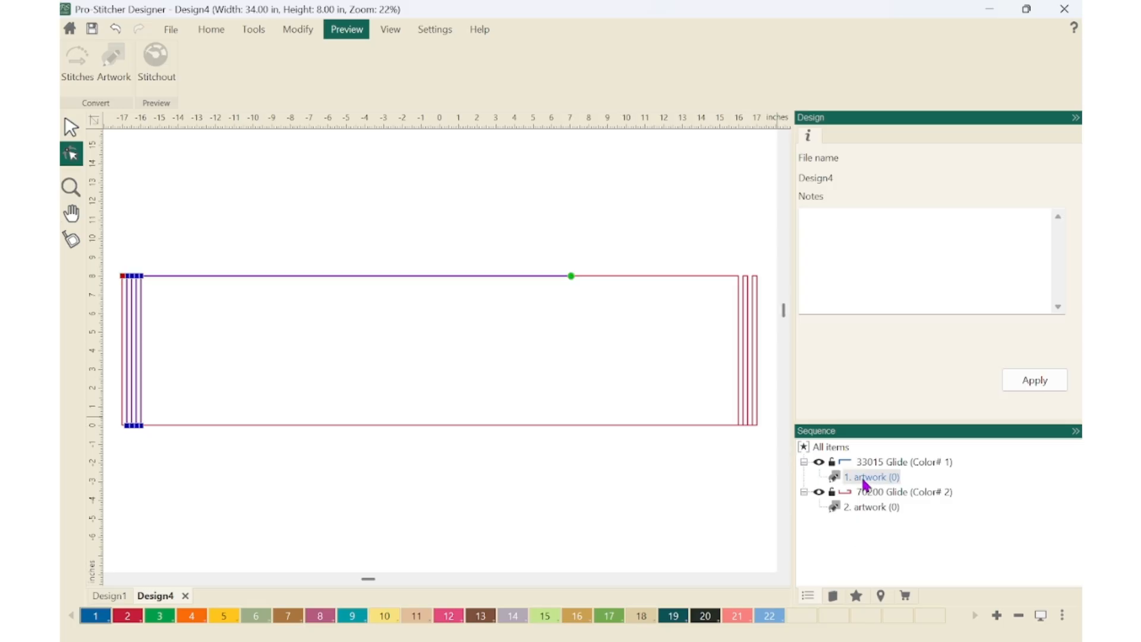
ctrl+click(871, 507)
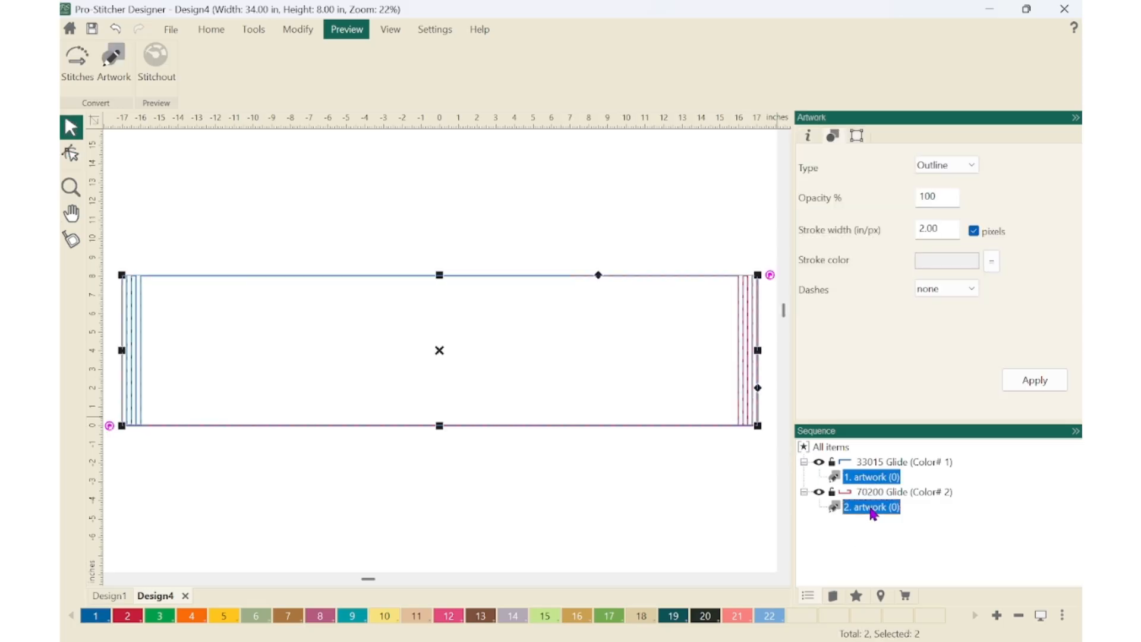
key(ctrl+l)
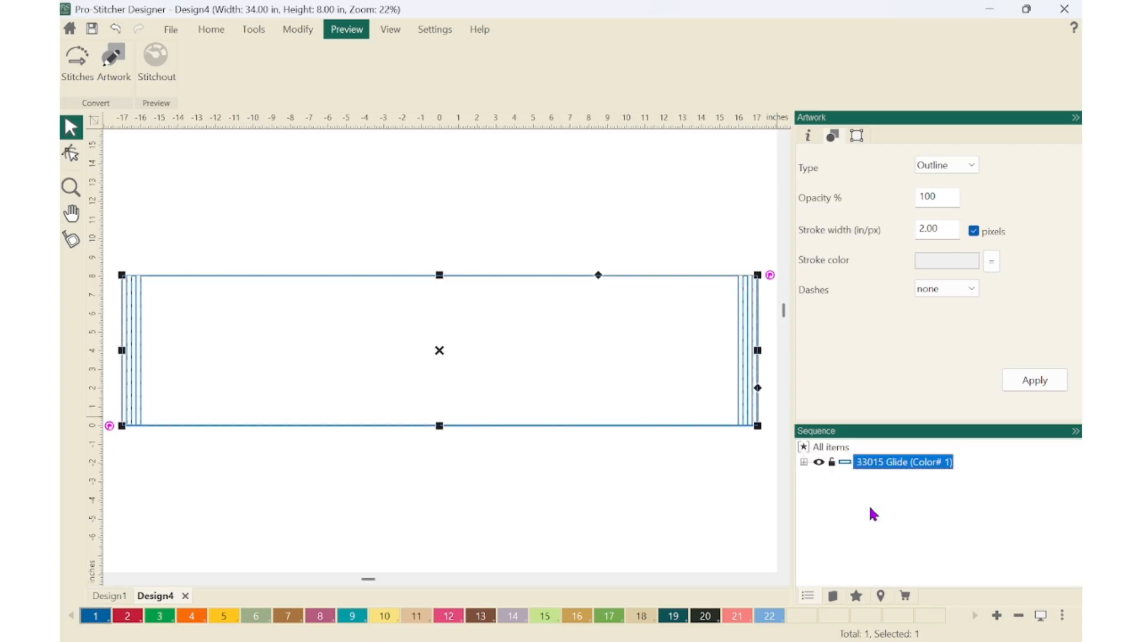
click(392, 496)
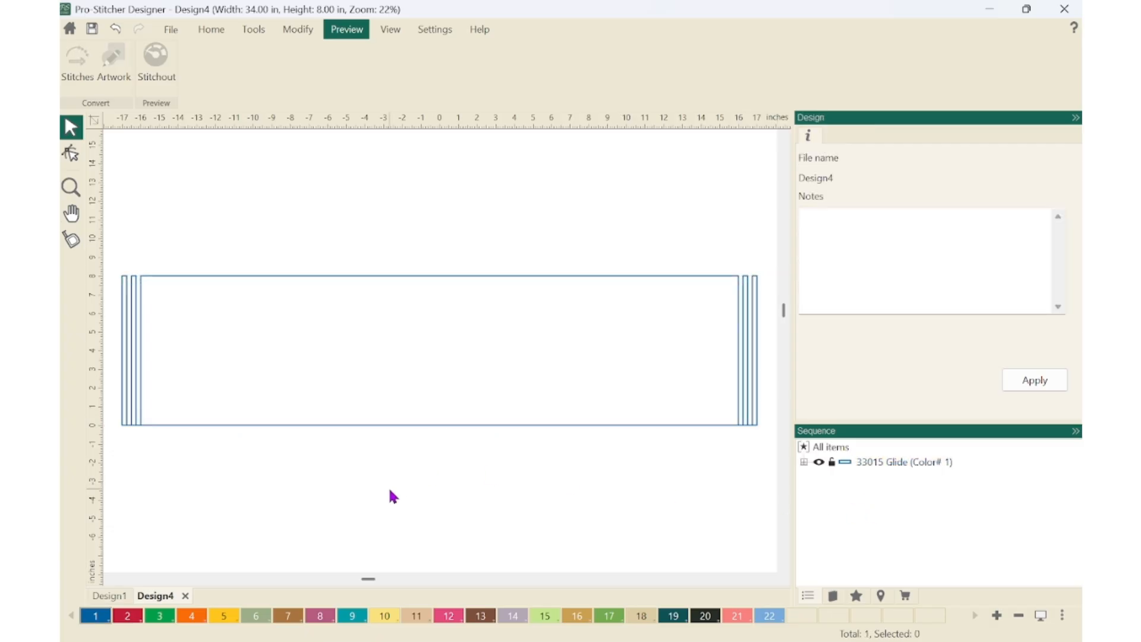
Step: Try splitting the joined outline at its outermost upper-left corner node
click(408, 425)
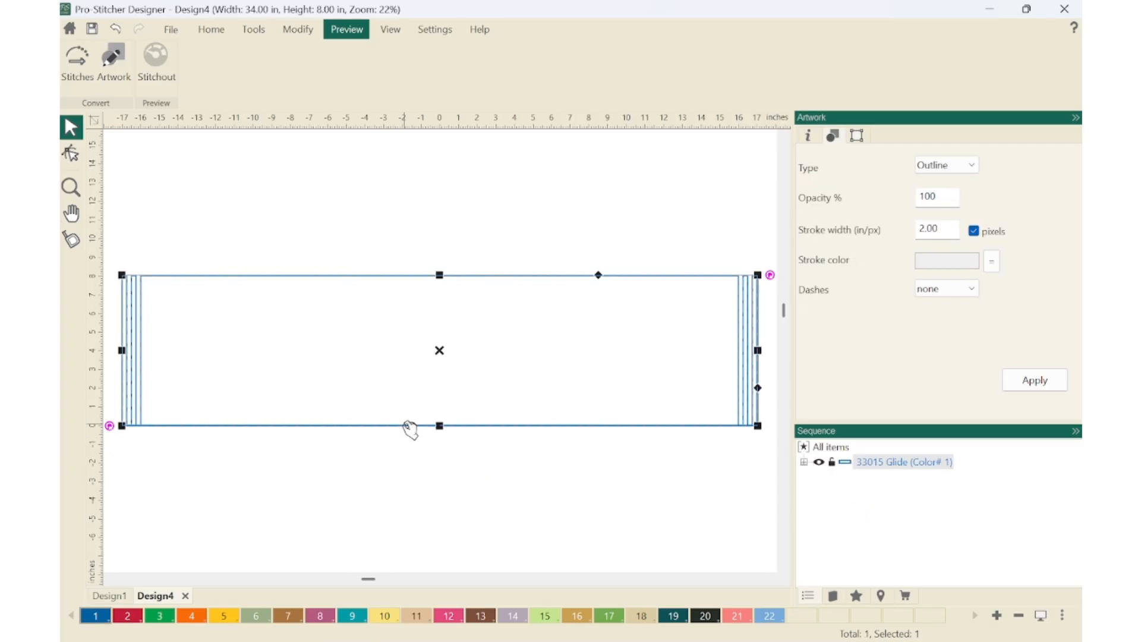
click(408, 426)
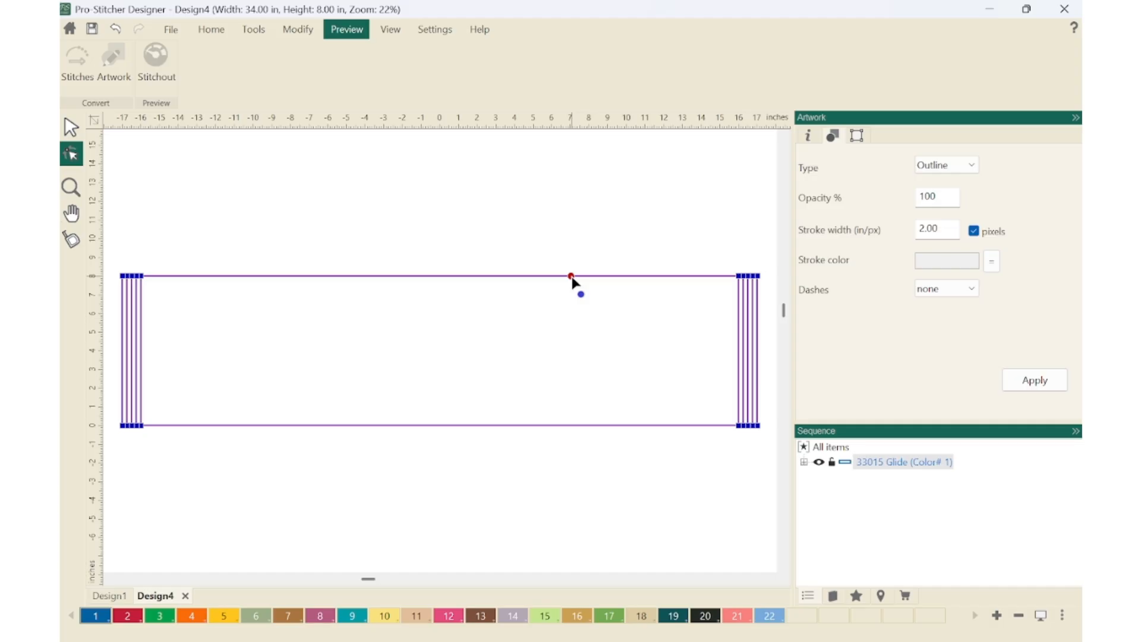
key(z)
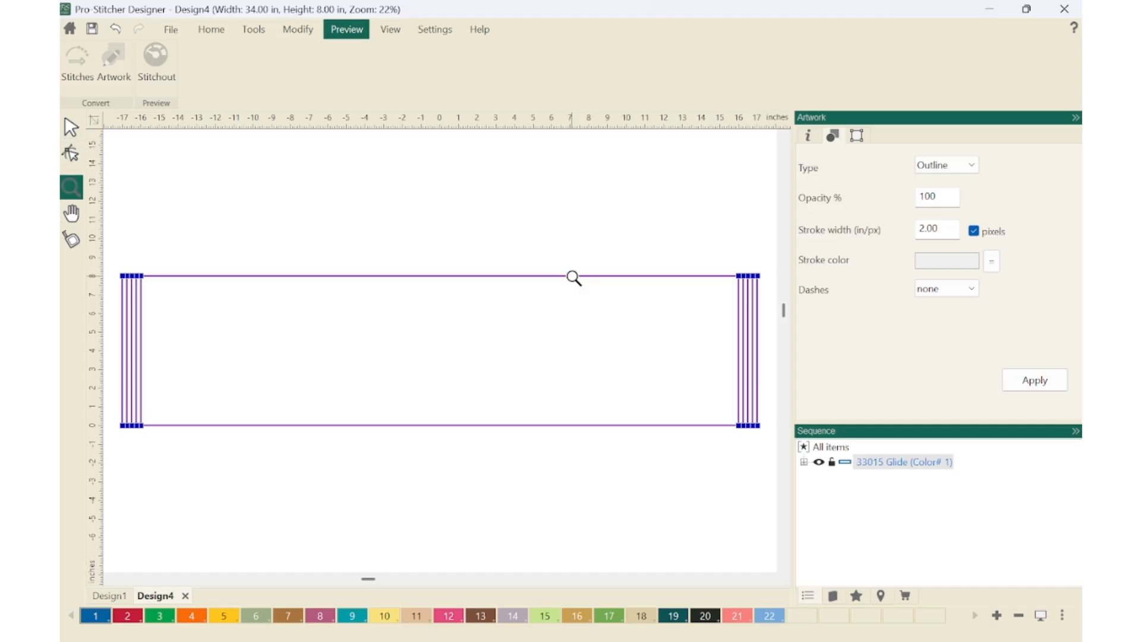
drag(110, 266, 166, 297)
right_click(260, 292)
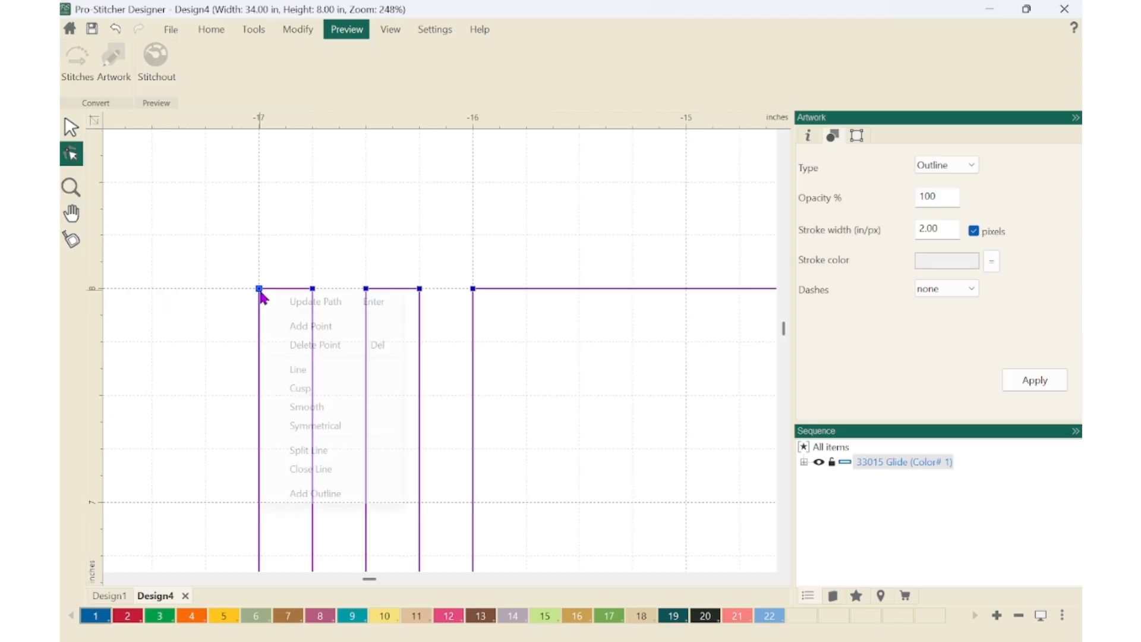
click(327, 449)
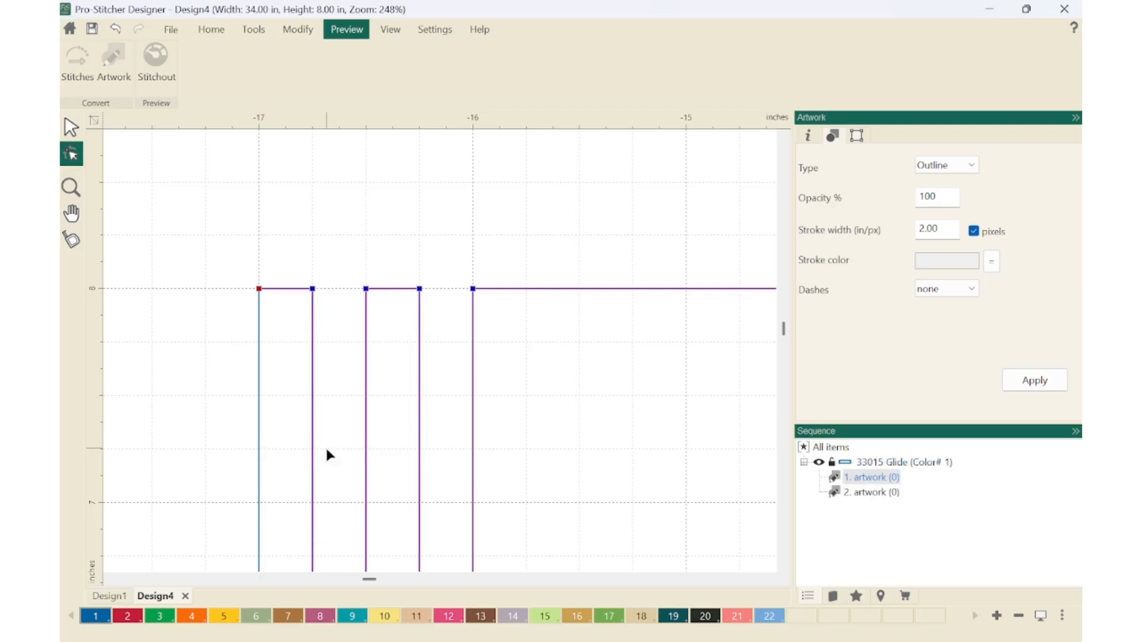
Step: Undo the last split of the outline
key(h)
key(F4)
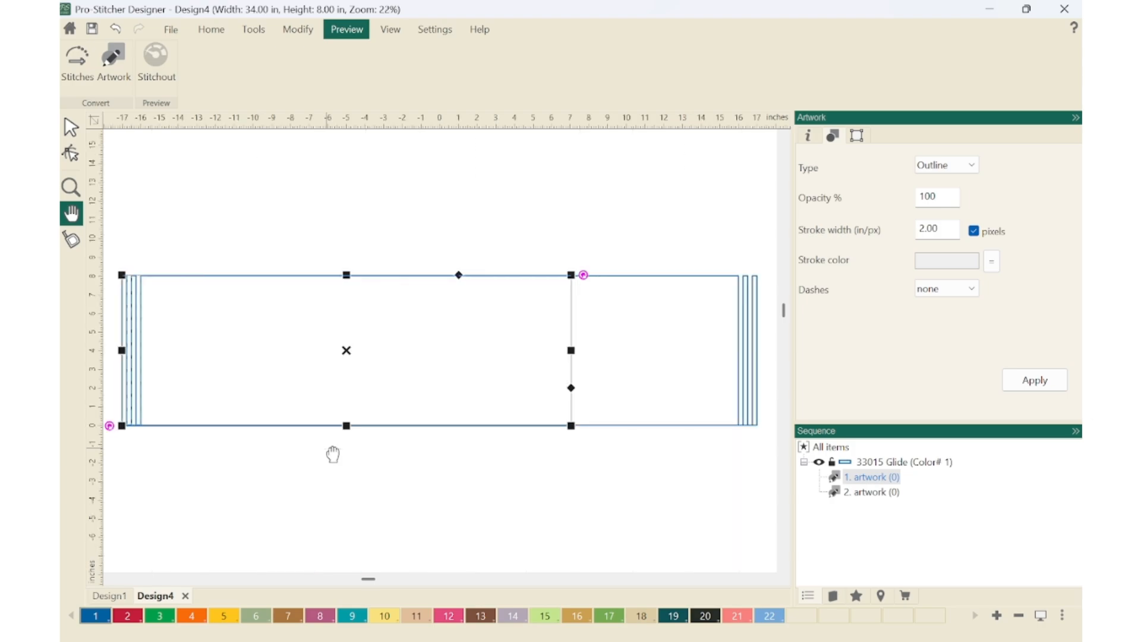
key(s)
key(ctrl+z)
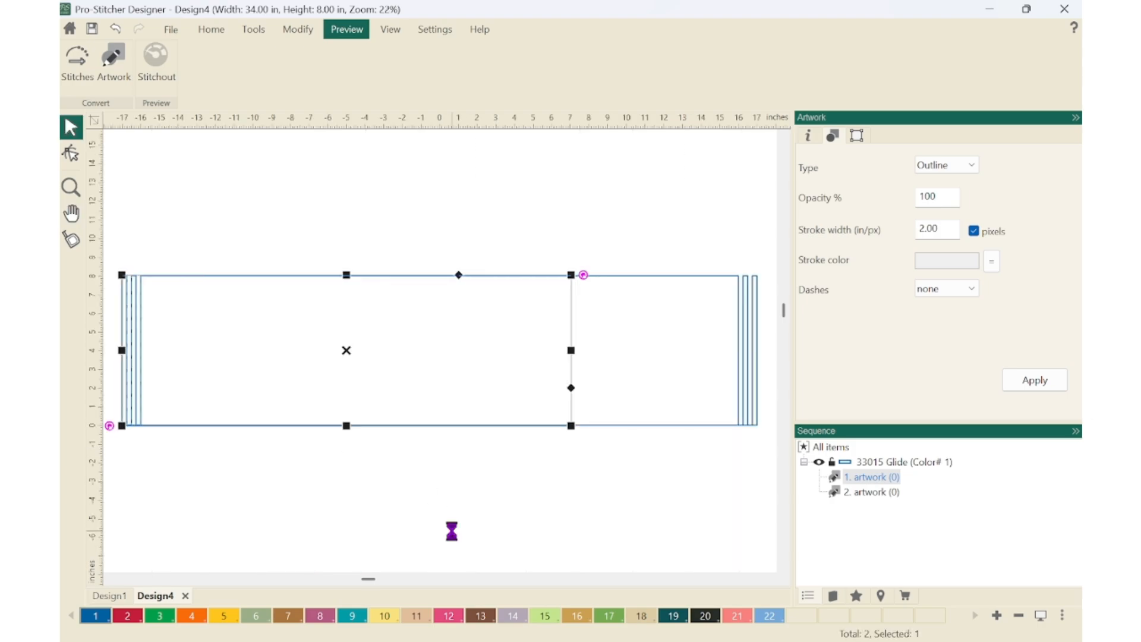
Step: Expand the thread color's artwork list and split the outline at its outermost upper-left corner node
click(419, 424)
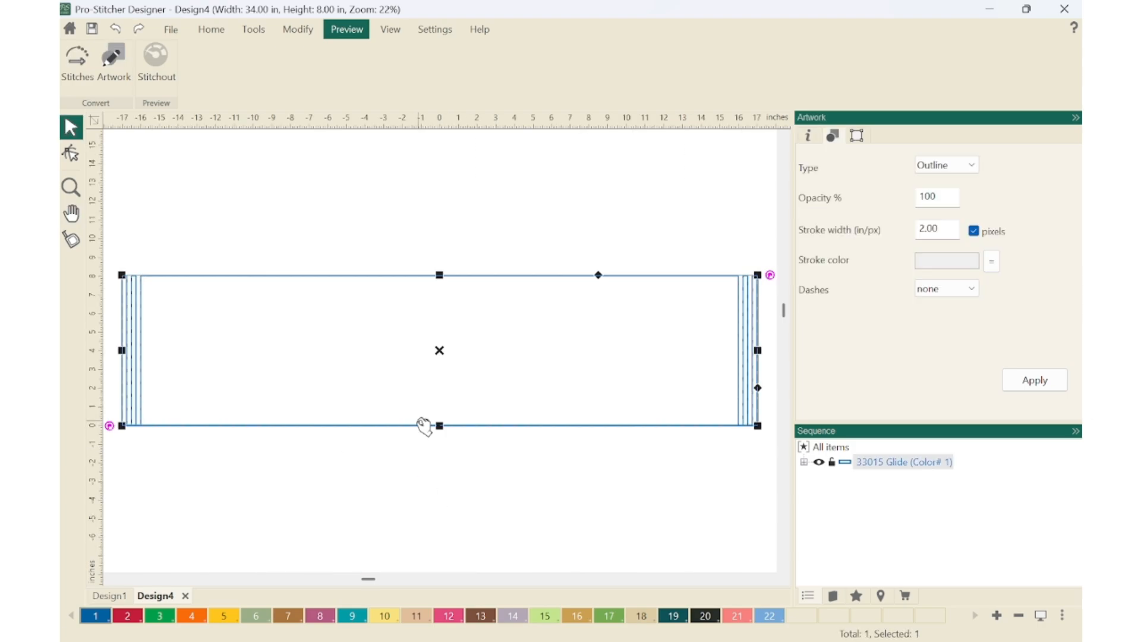
click(803, 461)
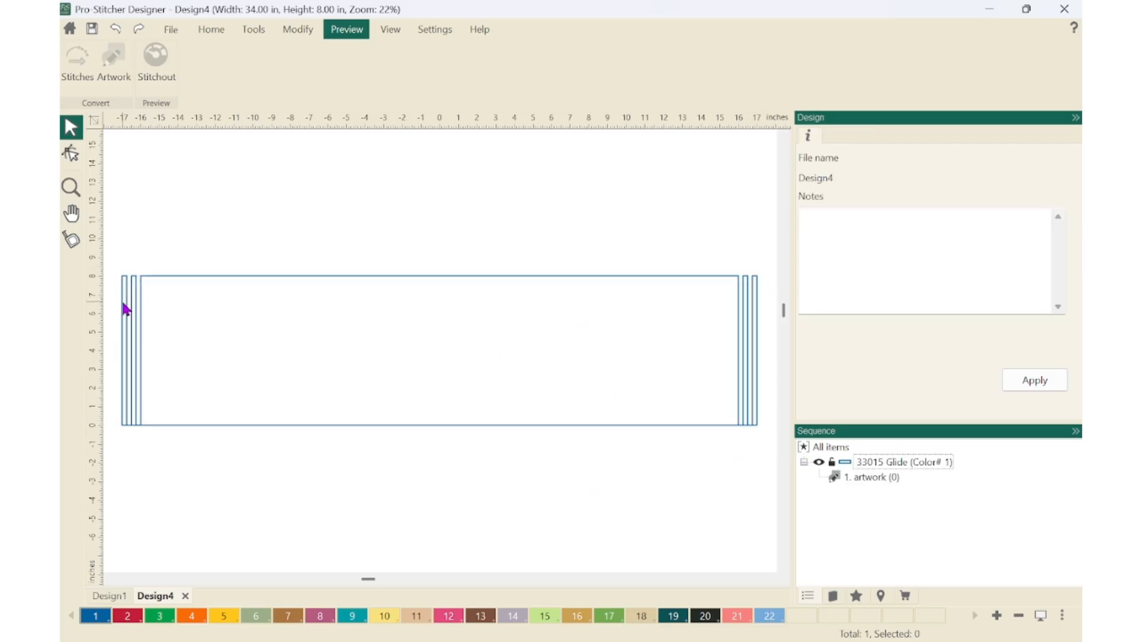
click(71, 188)
drag(113, 270, 155, 310)
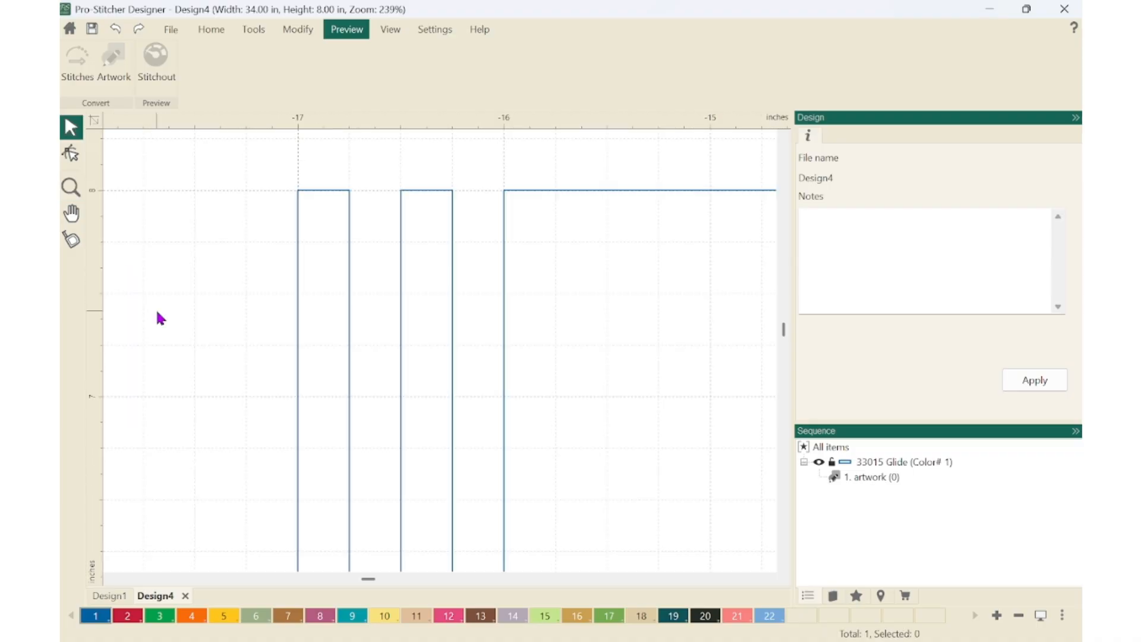
double_click(298, 193)
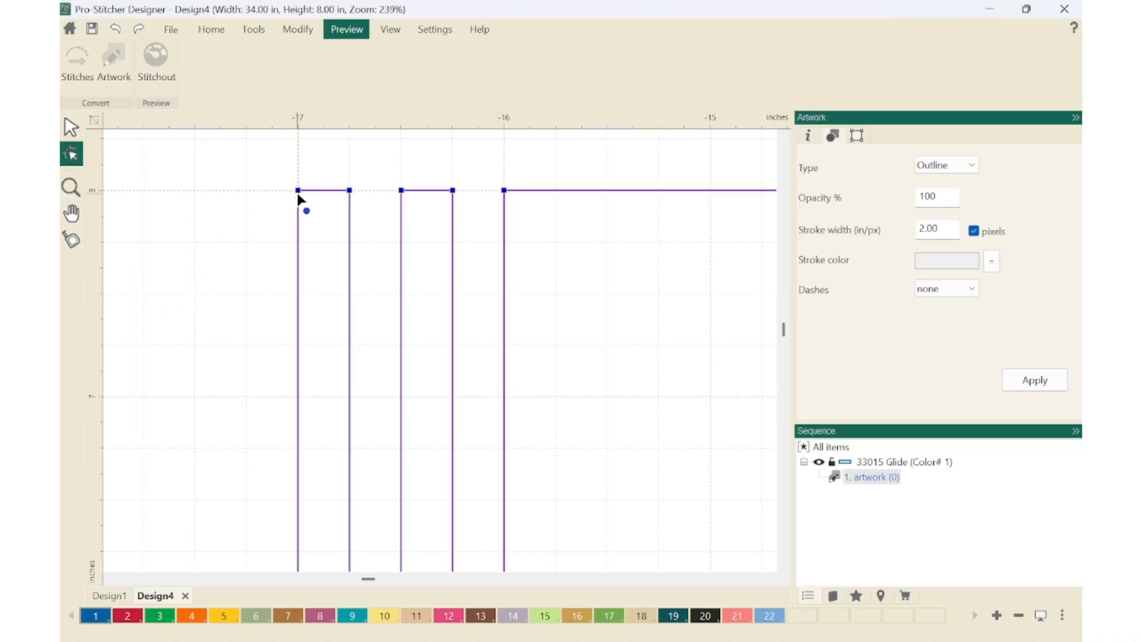
right_click(299, 194)
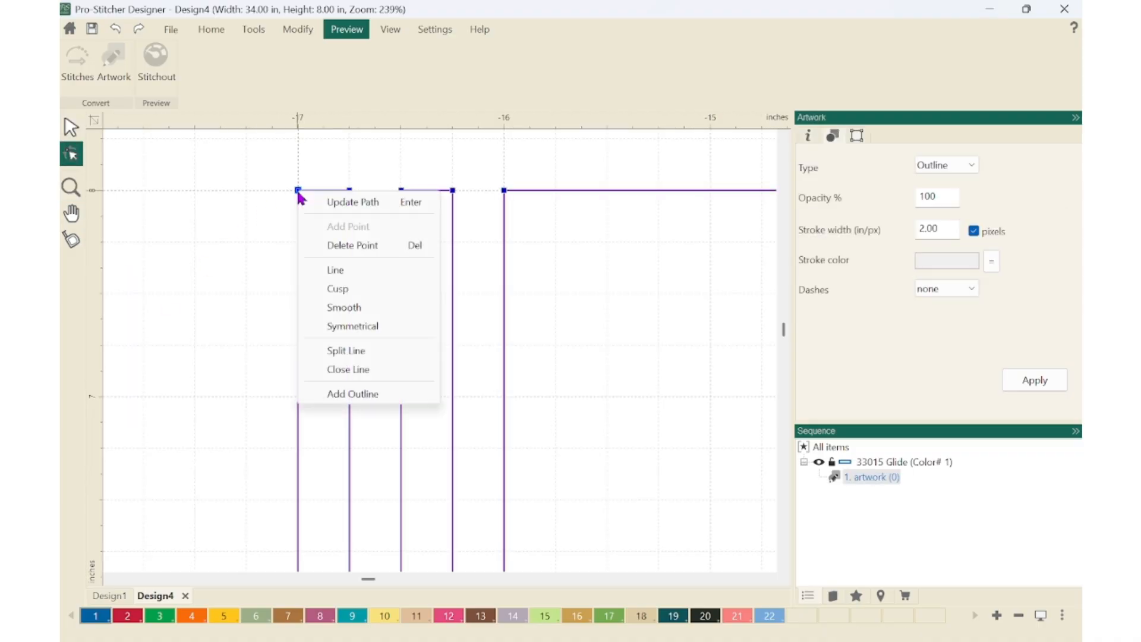
click(351, 351)
key(Escape)
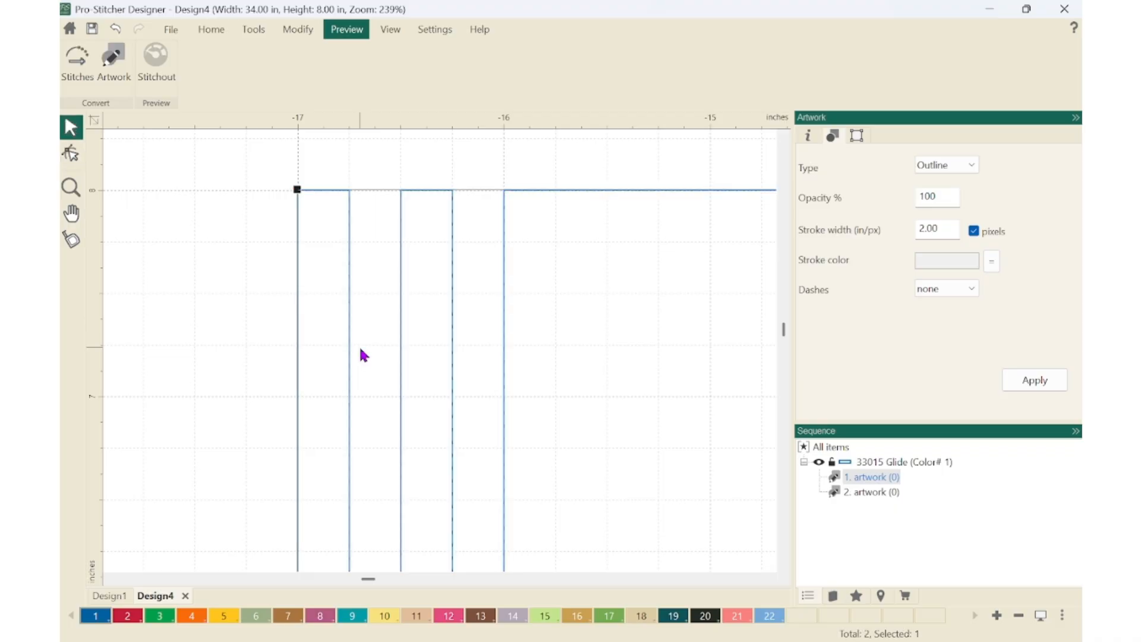
Step: Assign thread color 2 to the second artwork piece so the two pieces differ
key(F4)
click(420, 447)
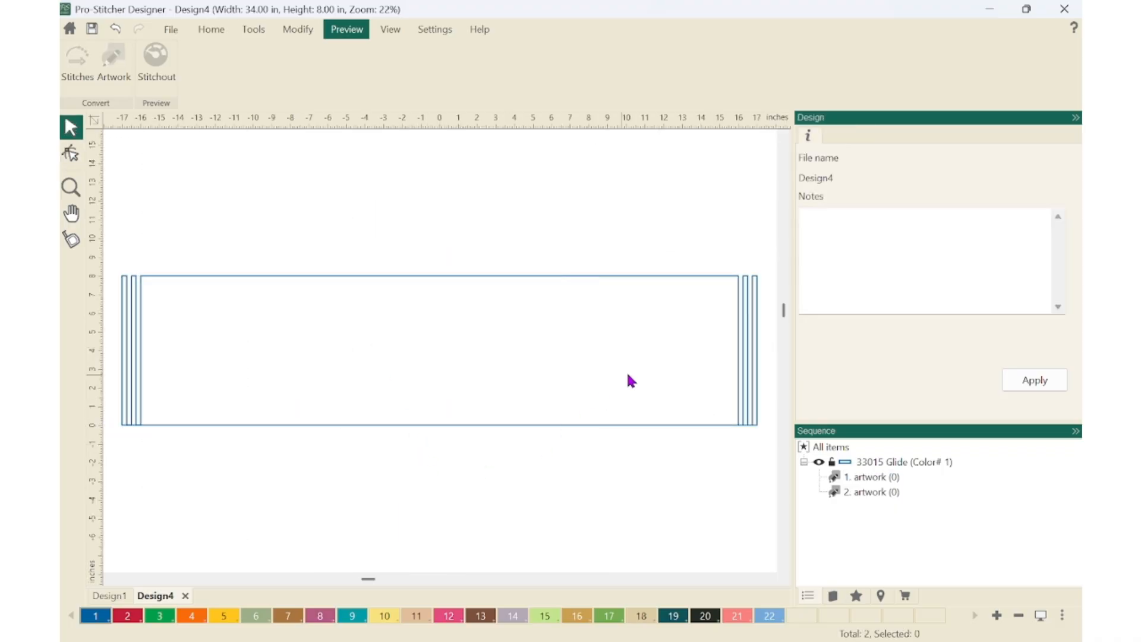
click(872, 478)
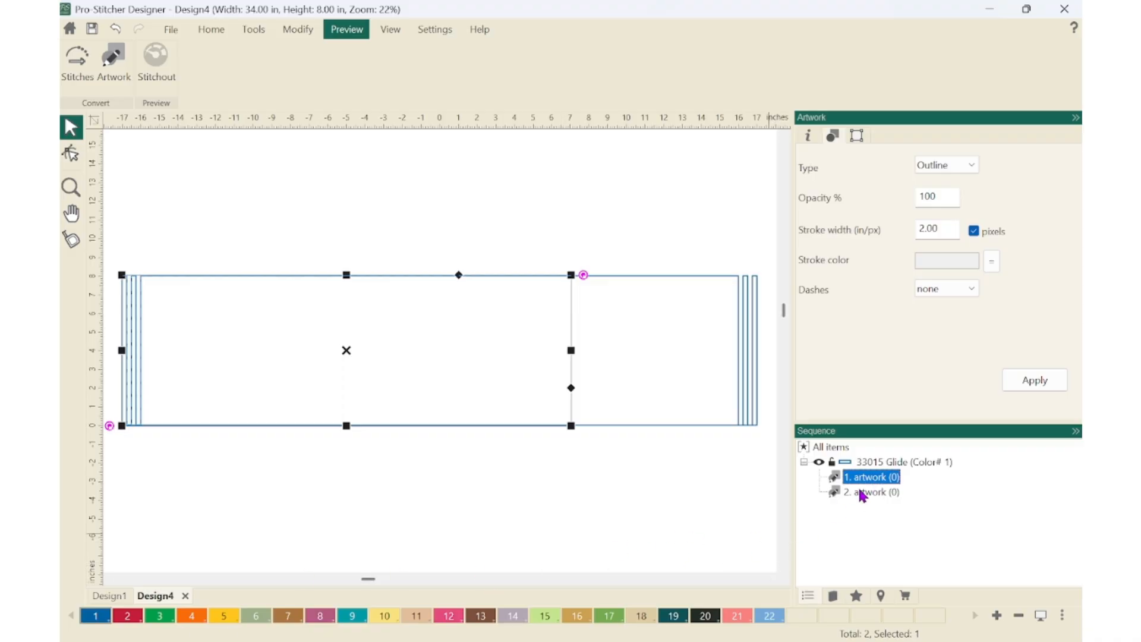
click(862, 493)
click(127, 617)
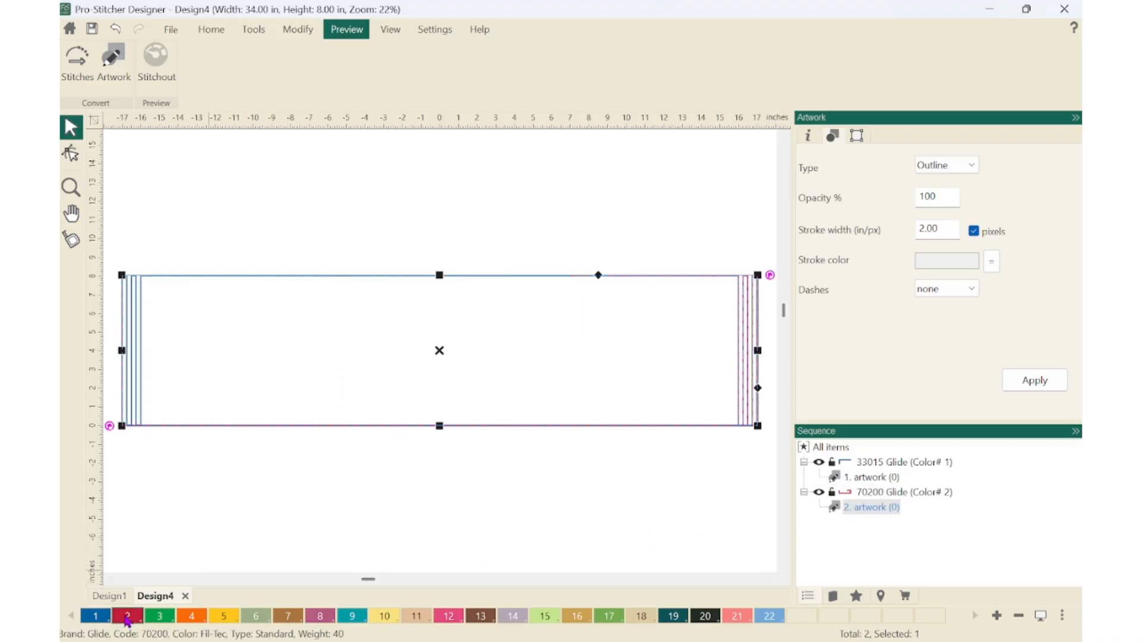
click(328, 484)
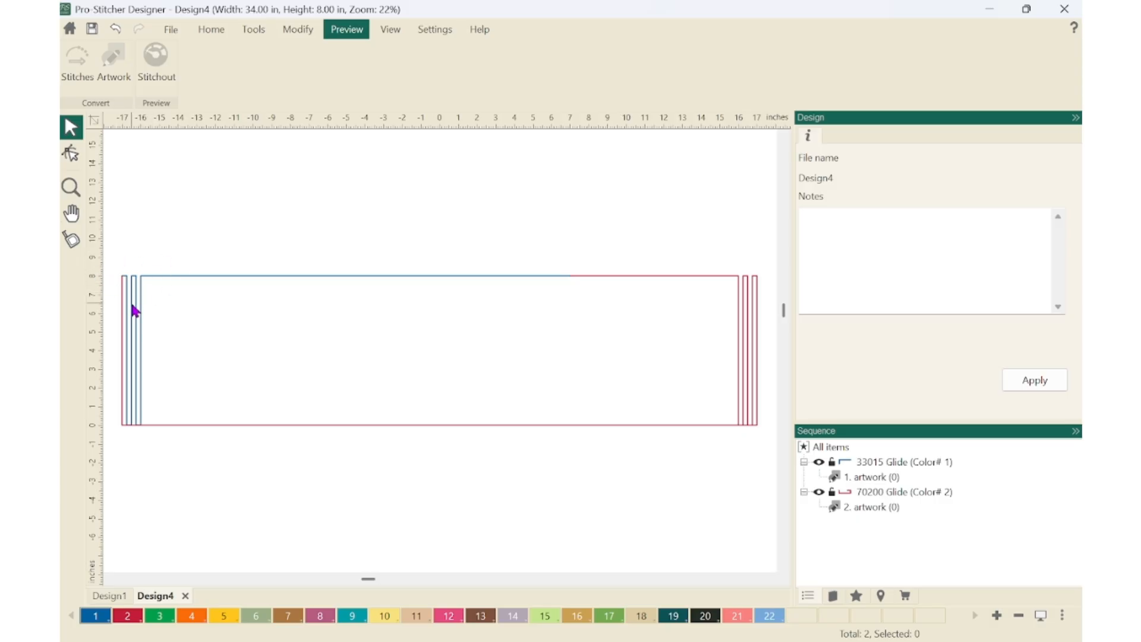
Step: Move the first artwork piece's end node from the outermost upper-left corner to about 0.17 in above the outline
key(z)
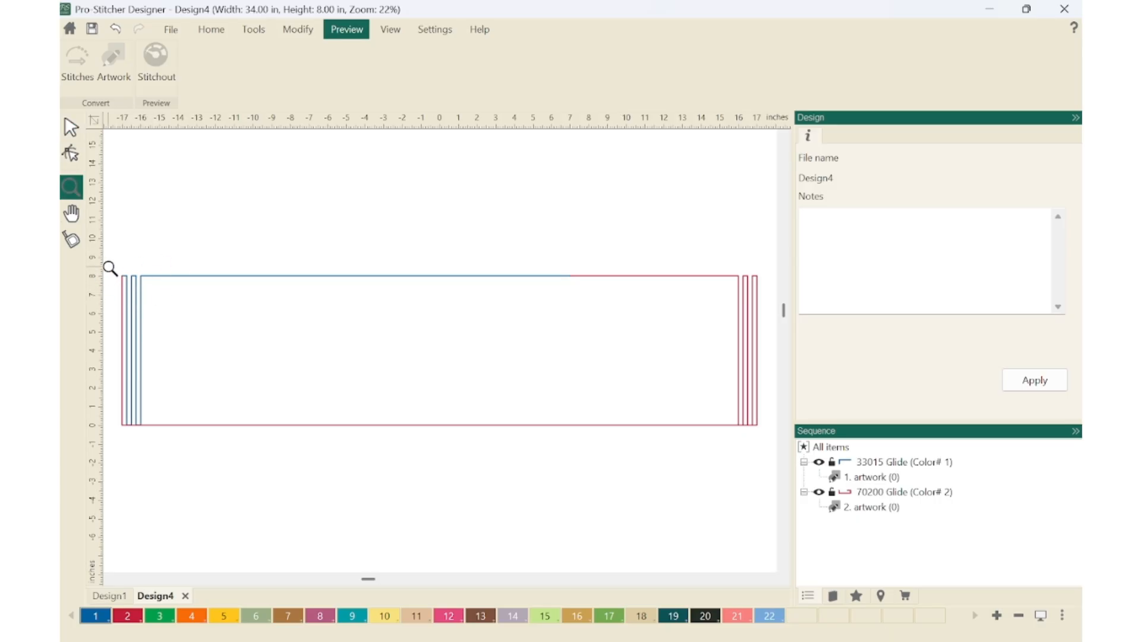
drag(110, 268, 166, 299)
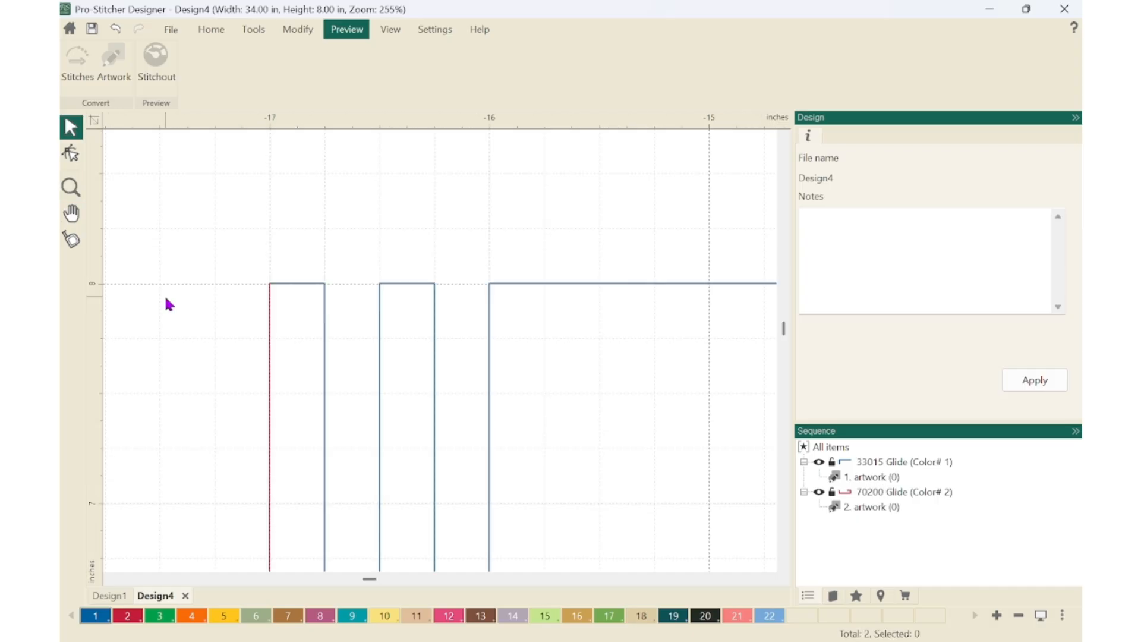
click(71, 156)
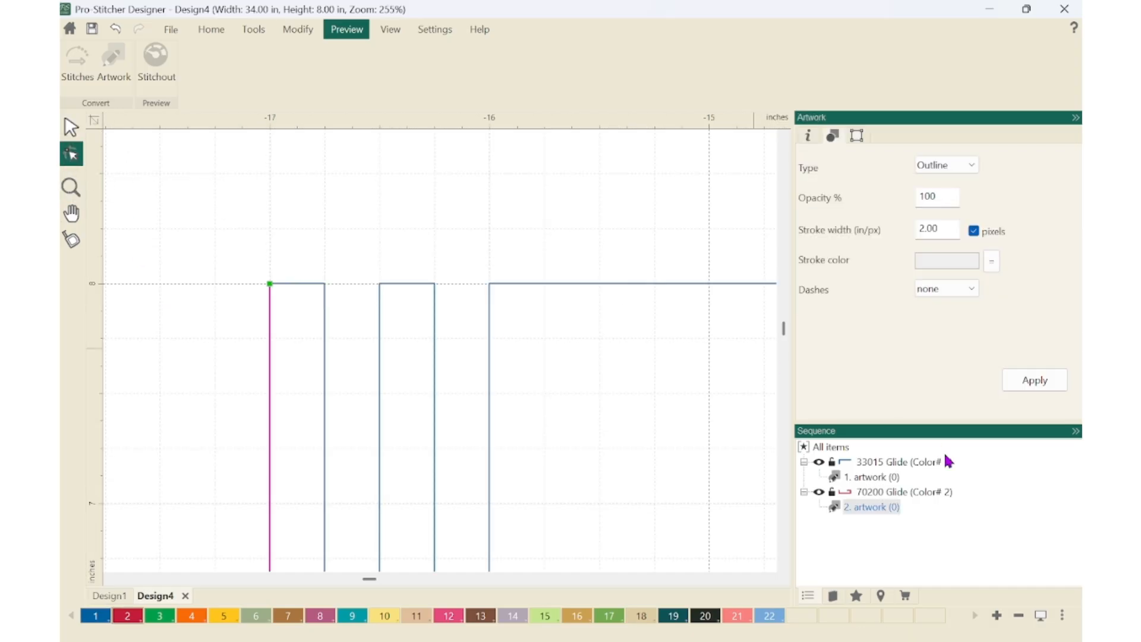
click(878, 475)
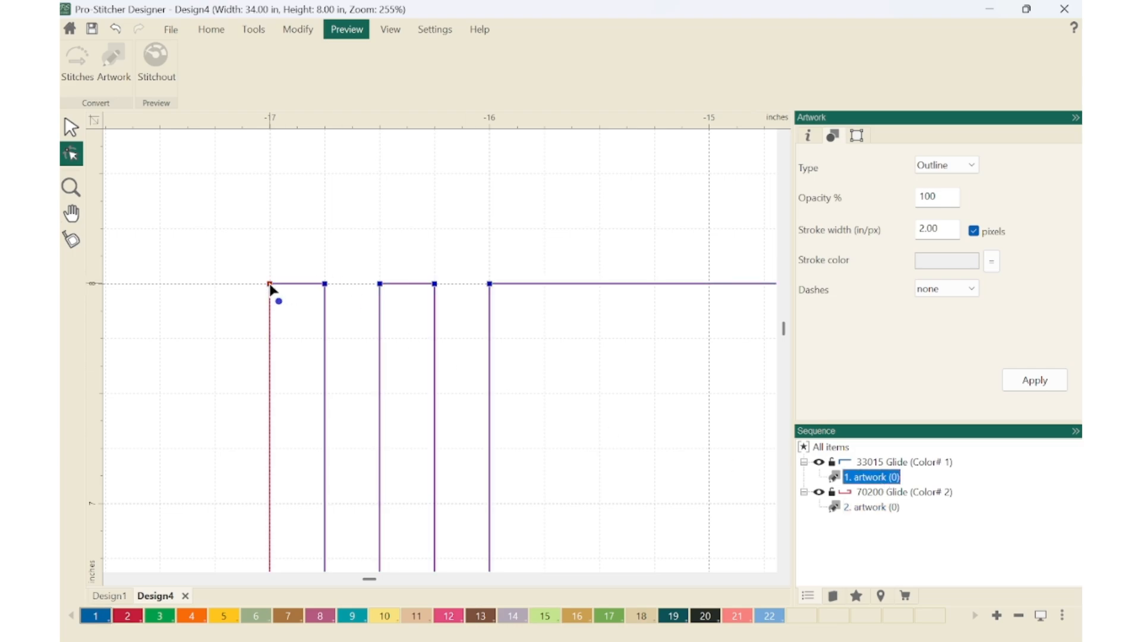
drag(270, 286, 286, 250)
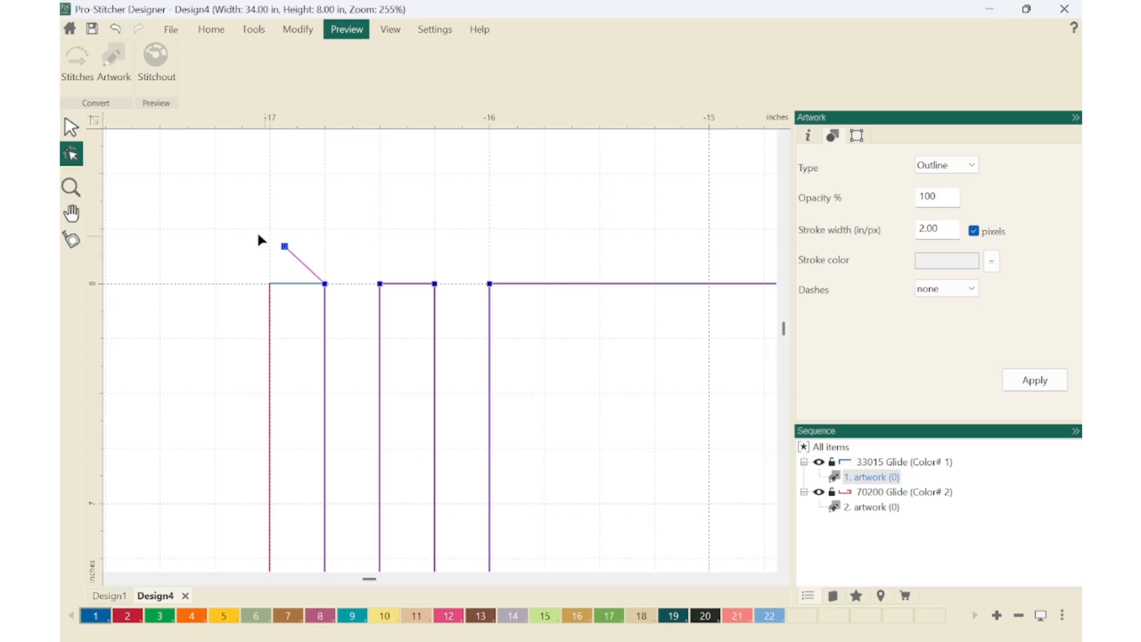
click(71, 126)
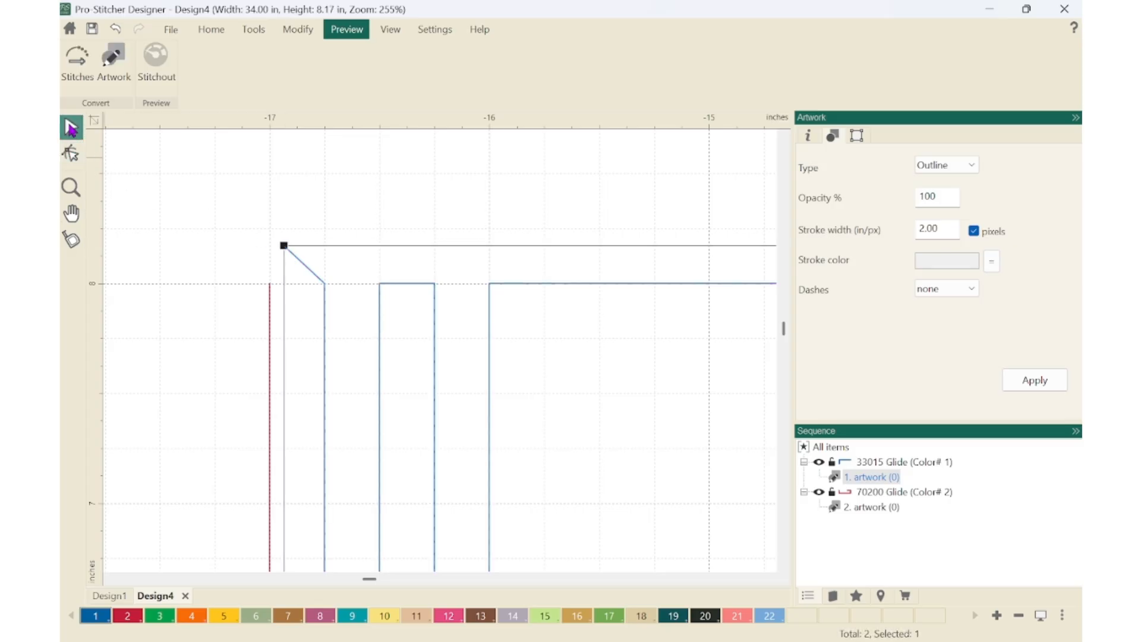
Step: Join the second artwork piece with the first one that has the displaced end node, and clear the selection
key(F4)
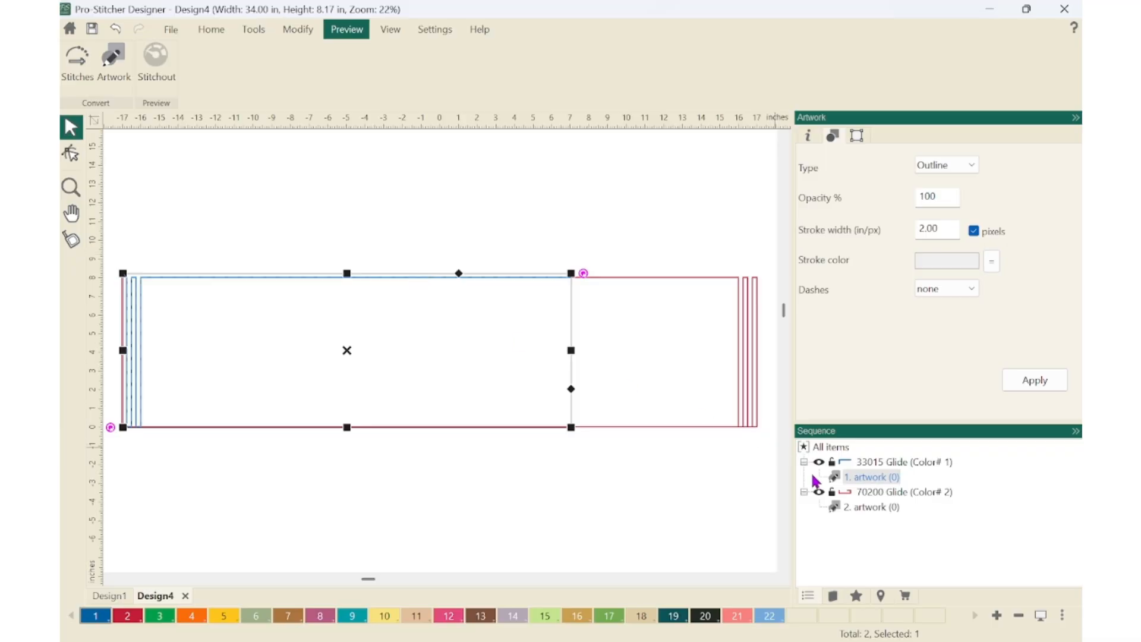
click(871, 508)
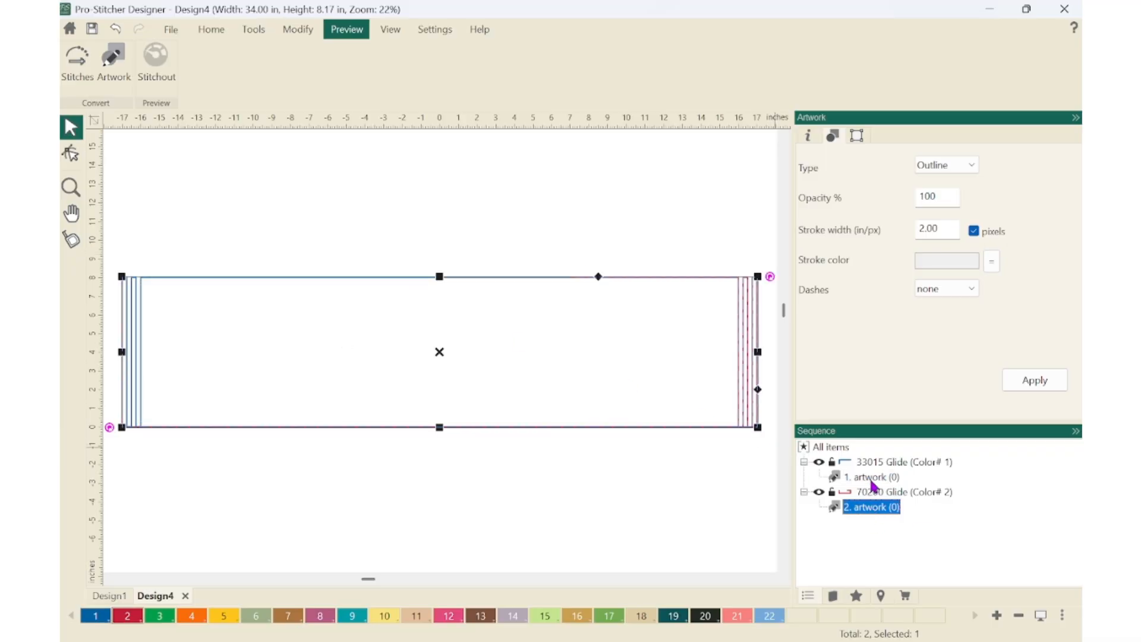
ctrl+click(872, 479)
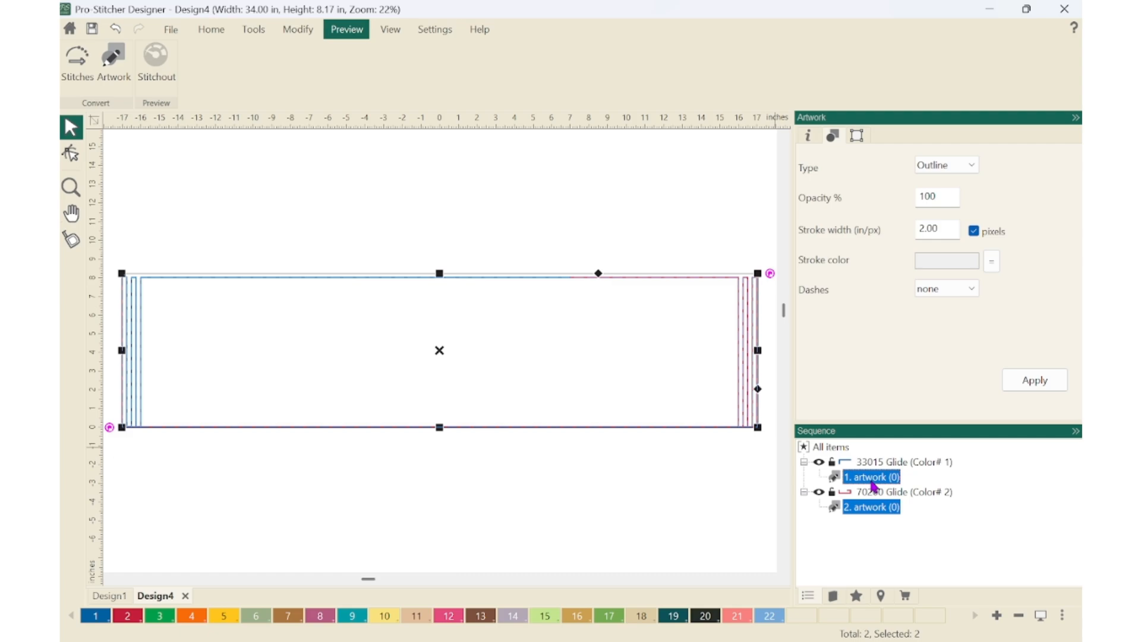
key(ctrl+l)
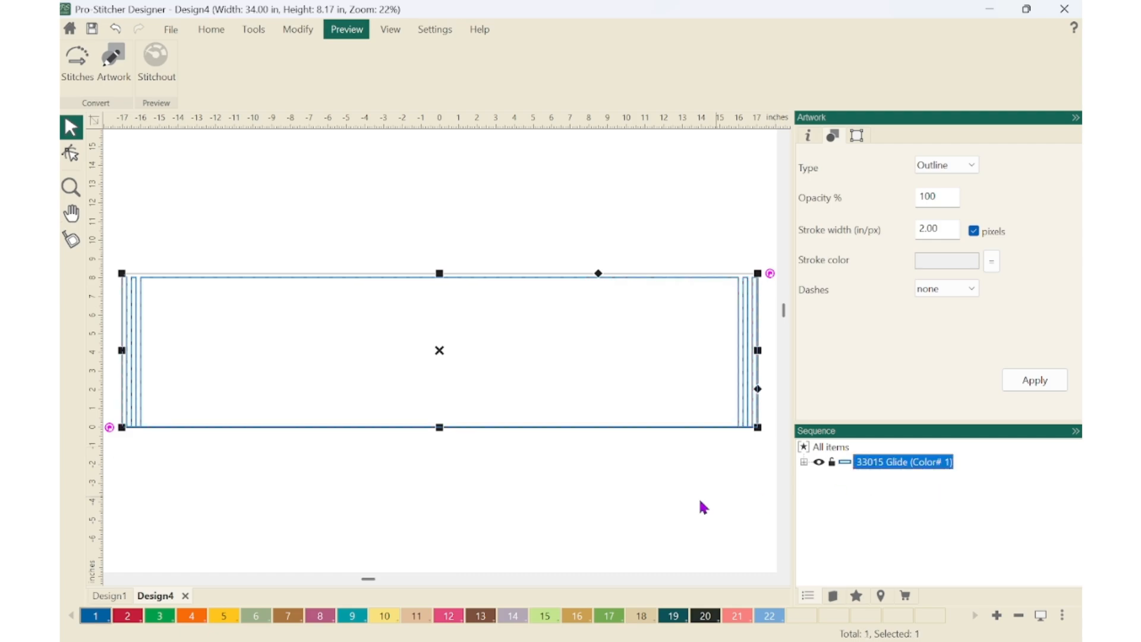
click(462, 497)
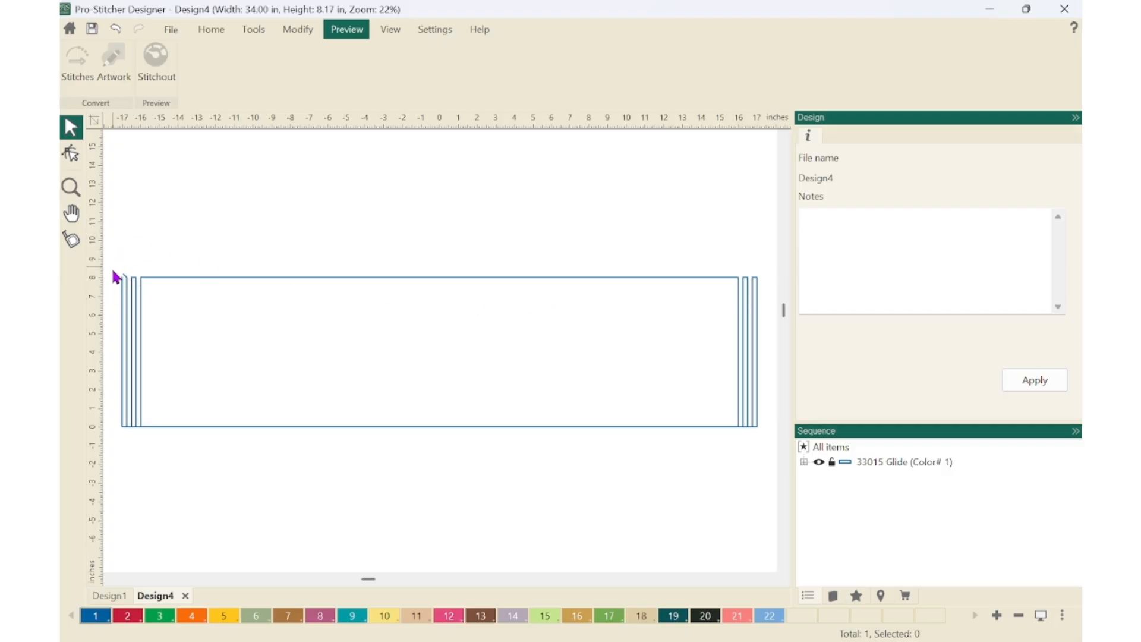
Step: Move the displaced end node back onto the outline's outermost upper-left corner, at -17 in horizontally and 8 in vertically, and clear the selection
key(z)
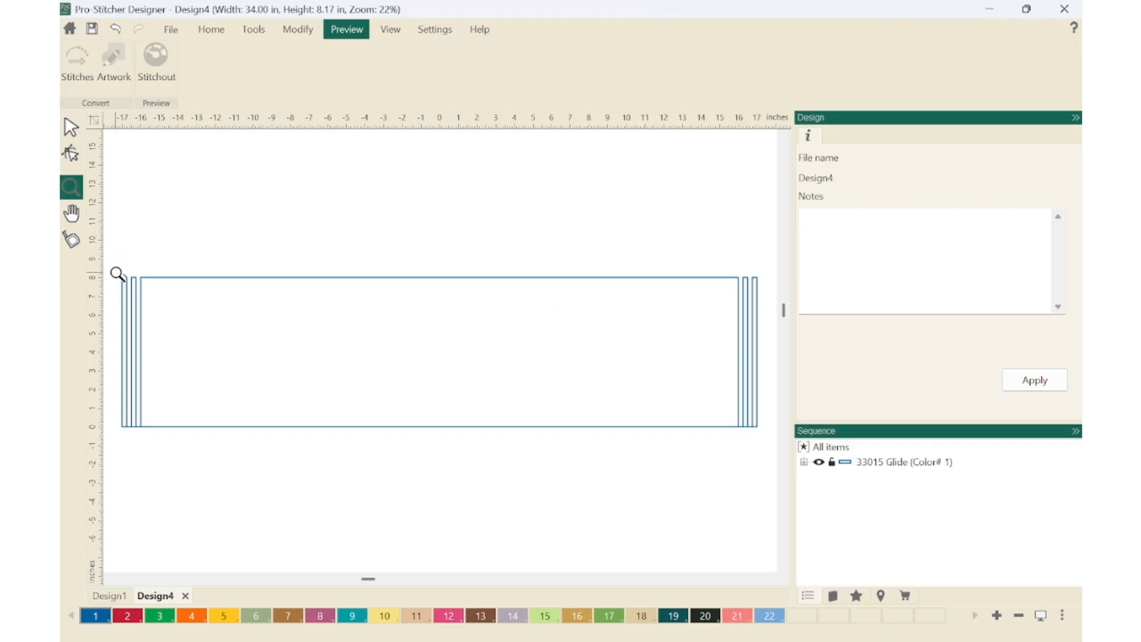
drag(115, 273, 154, 294)
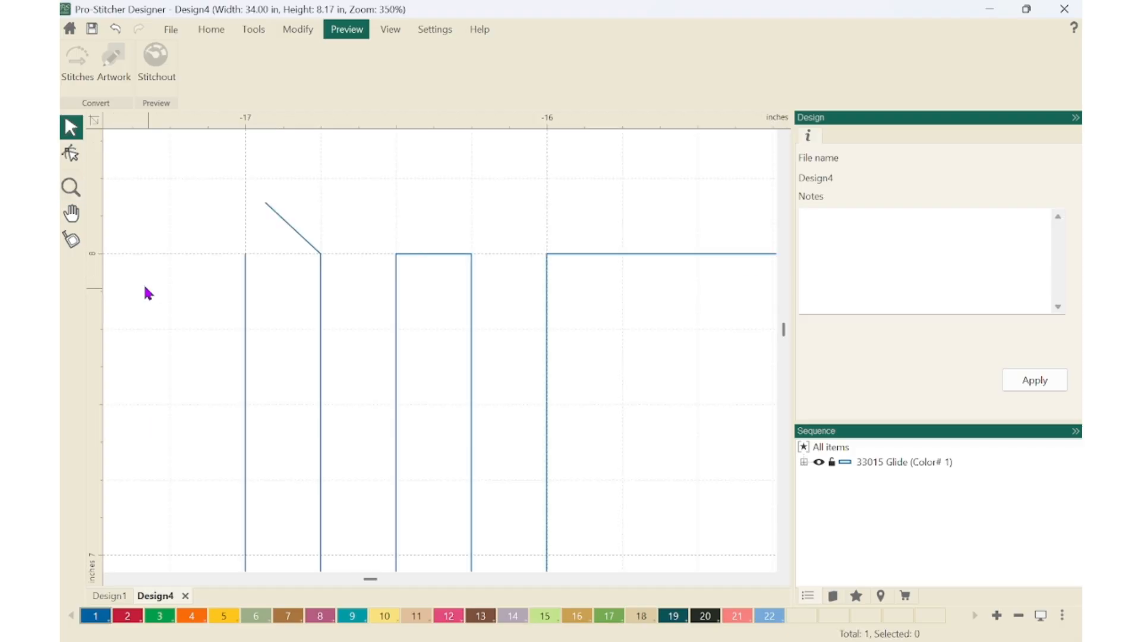
click(72, 156)
click(267, 204)
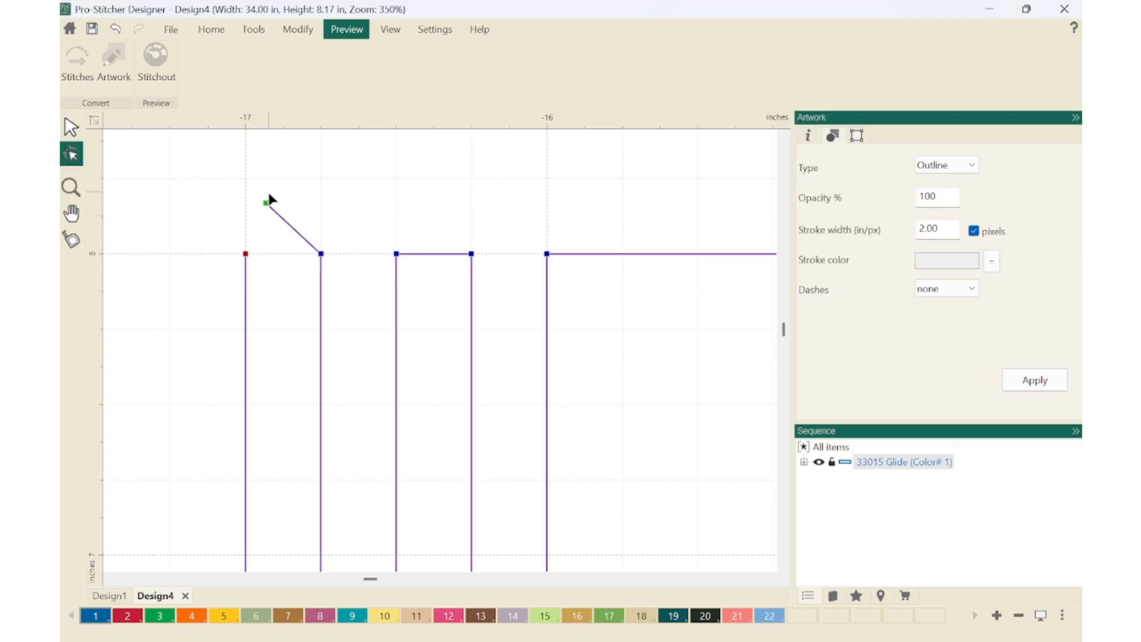
drag(267, 204, 245, 255)
click(180, 199)
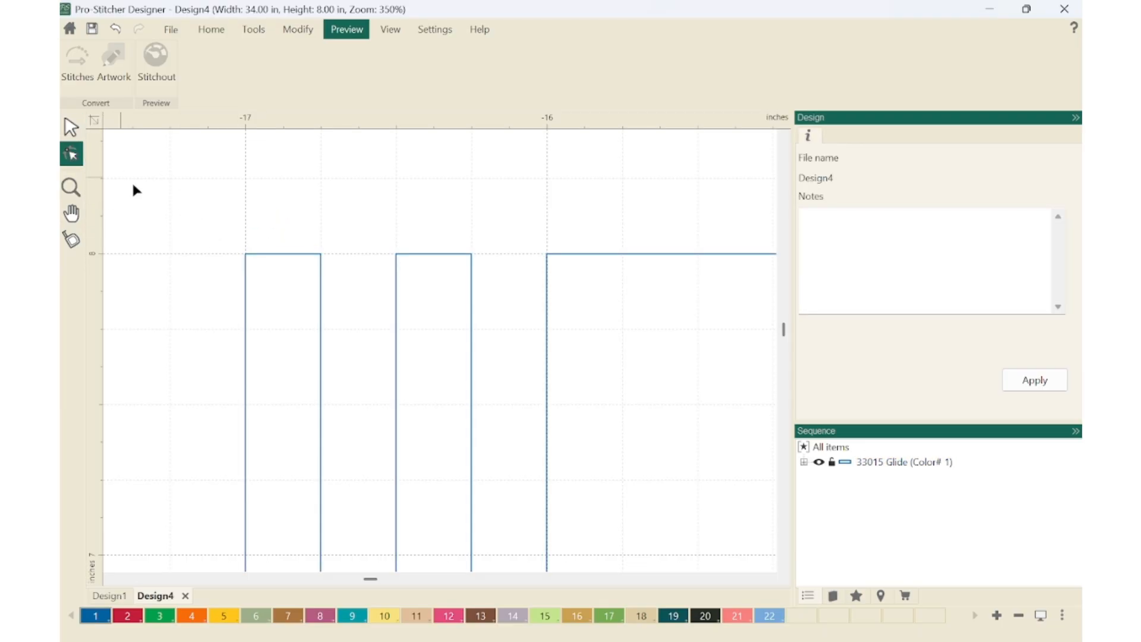
Step: Test the rejoined corner by pulling its node up off the outline, undo the move, and clear the selection
click(271, 257)
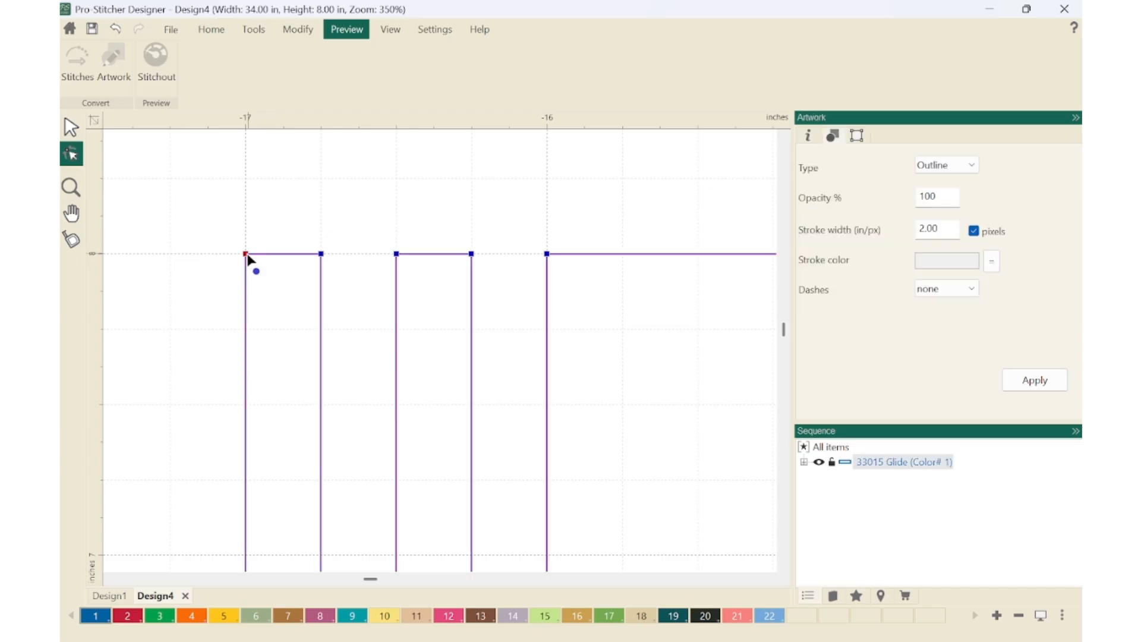
drag(246, 254, 269, 218)
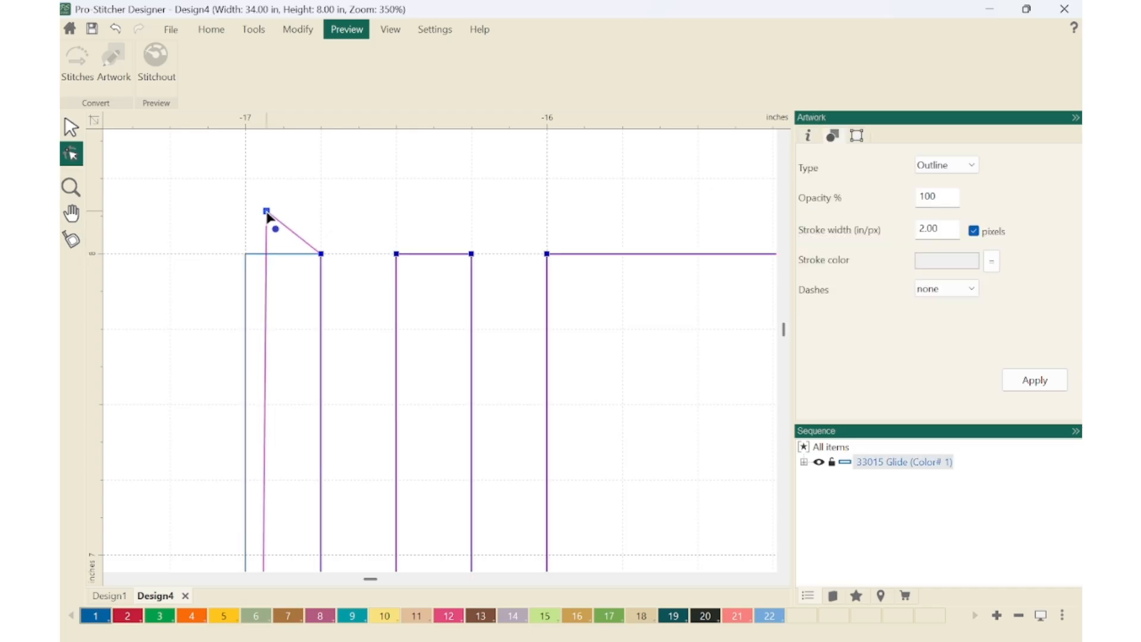
key(ctrl+z)
click(206, 303)
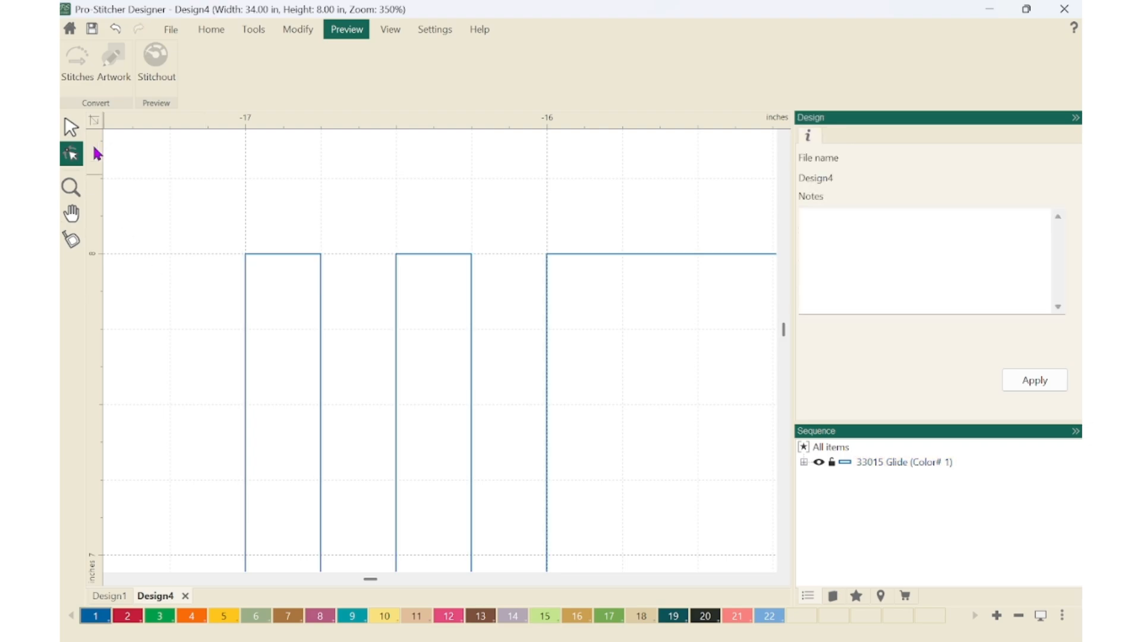
Step: Convert the rejoined outline to stitches and play its stitchout simulation to check where sewing starts and how it travels
click(71, 127)
key(0)
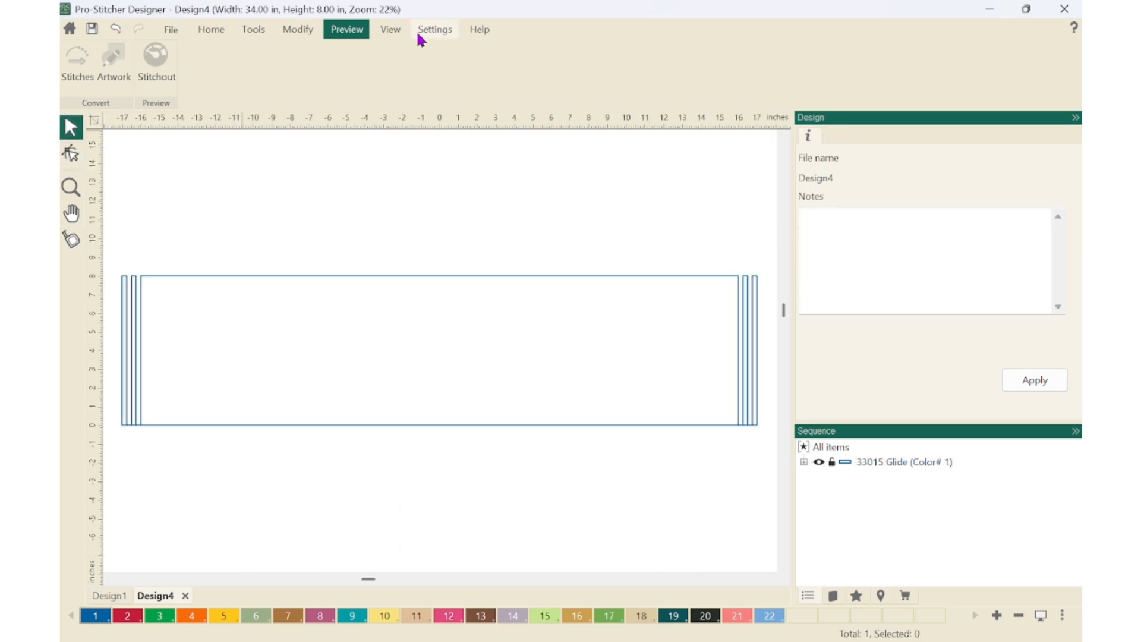
click(200, 275)
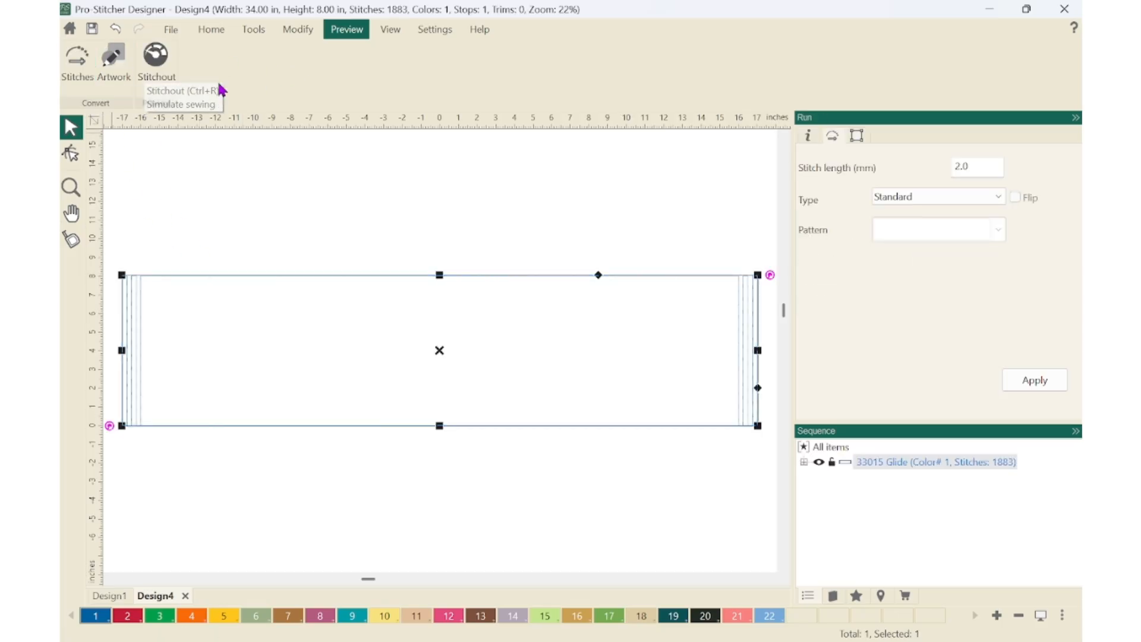
click(156, 60)
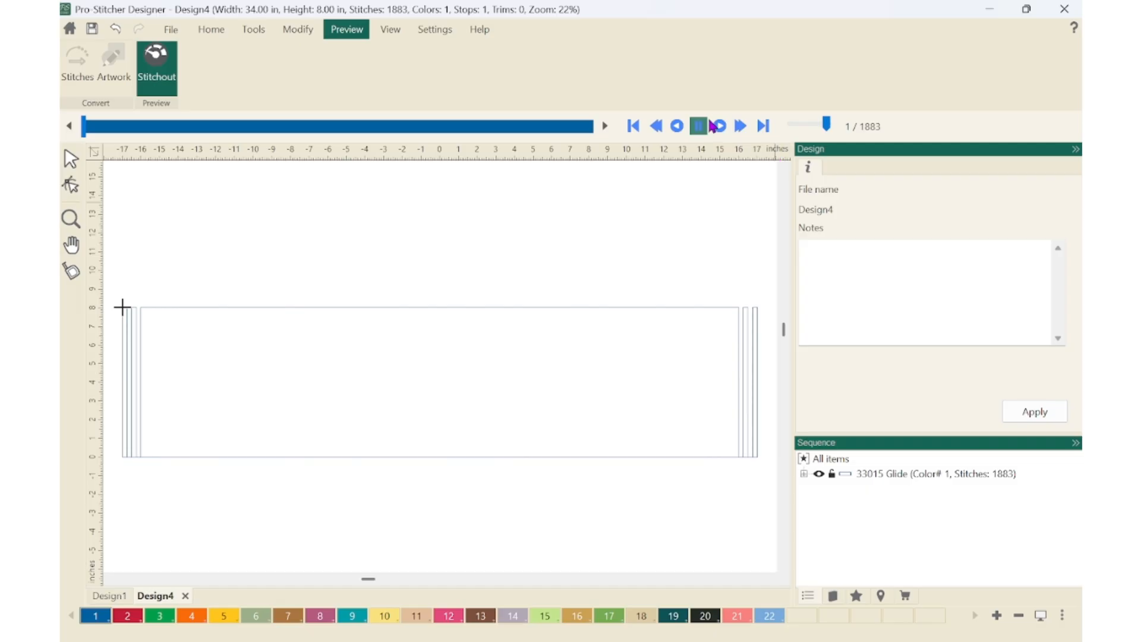
click(720, 127)
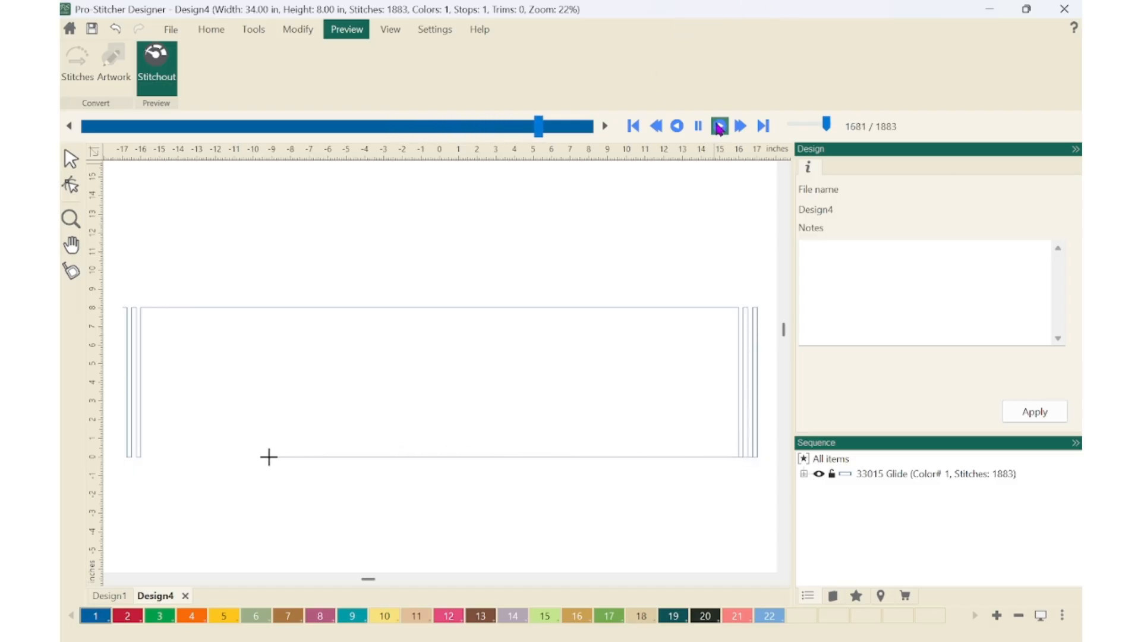
click(159, 58)
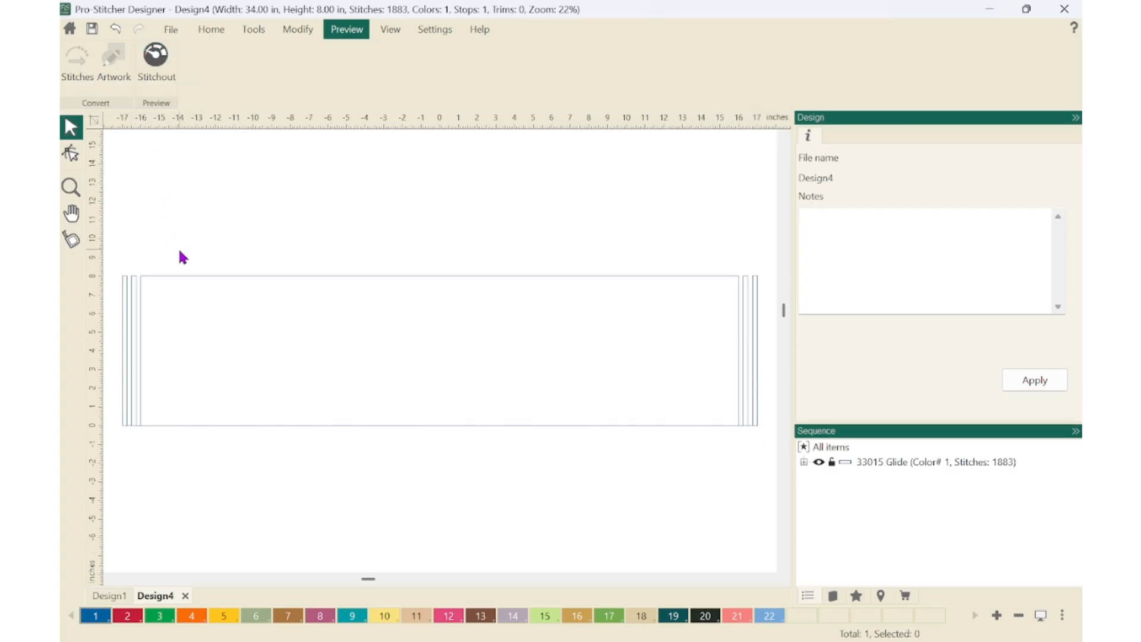
Step: Convert the stitched outline back to artwork and turn it into stitches again
click(181, 272)
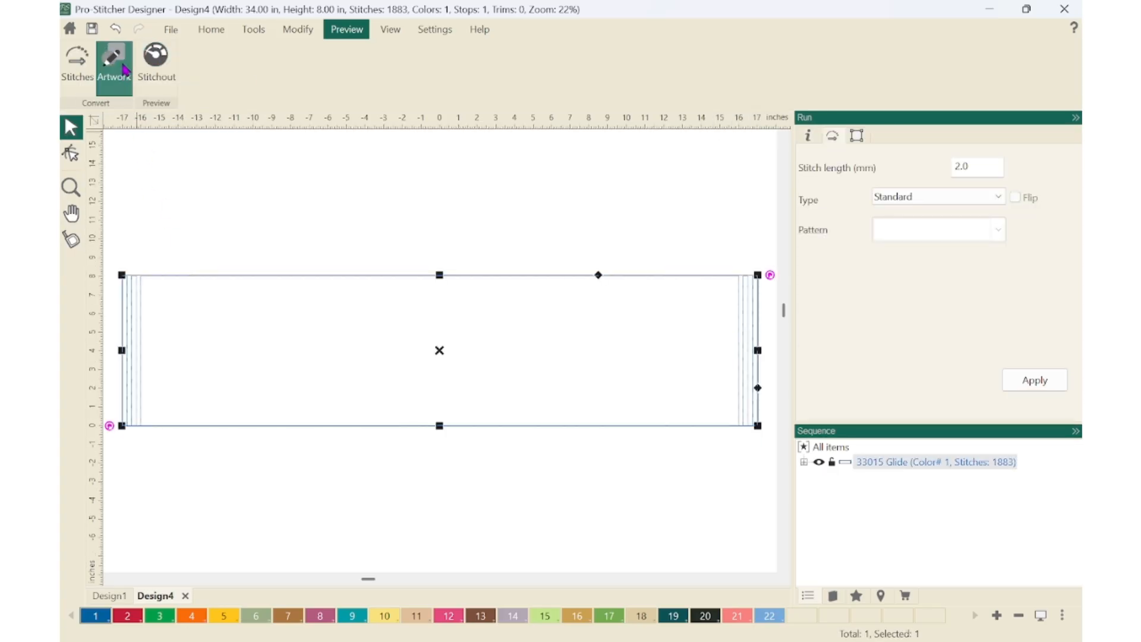
click(113, 59)
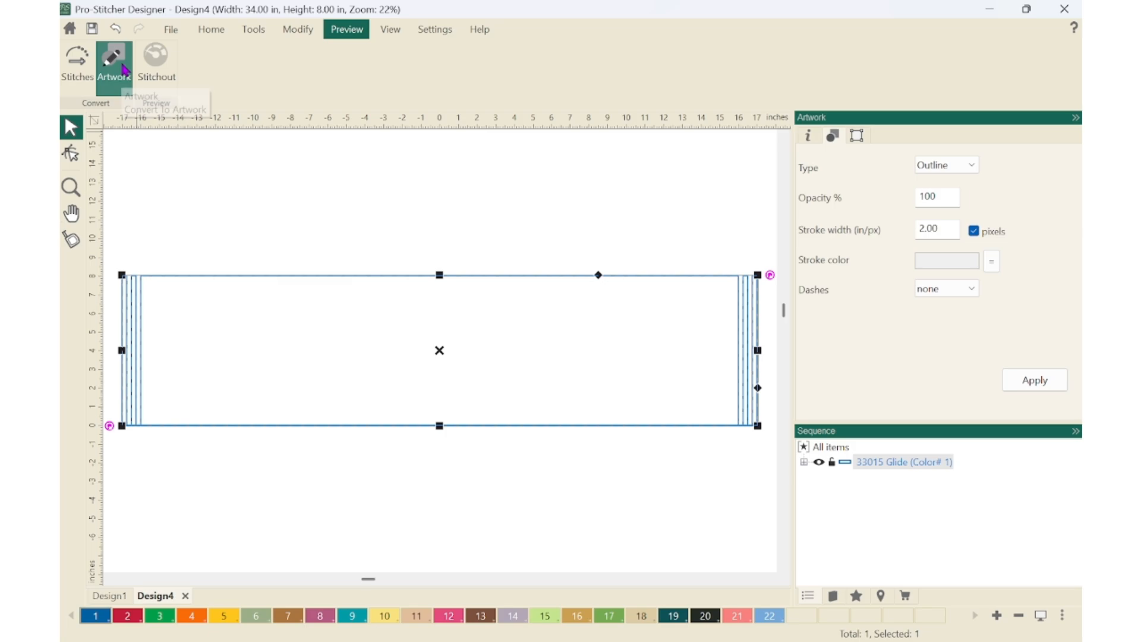
click(254, 29)
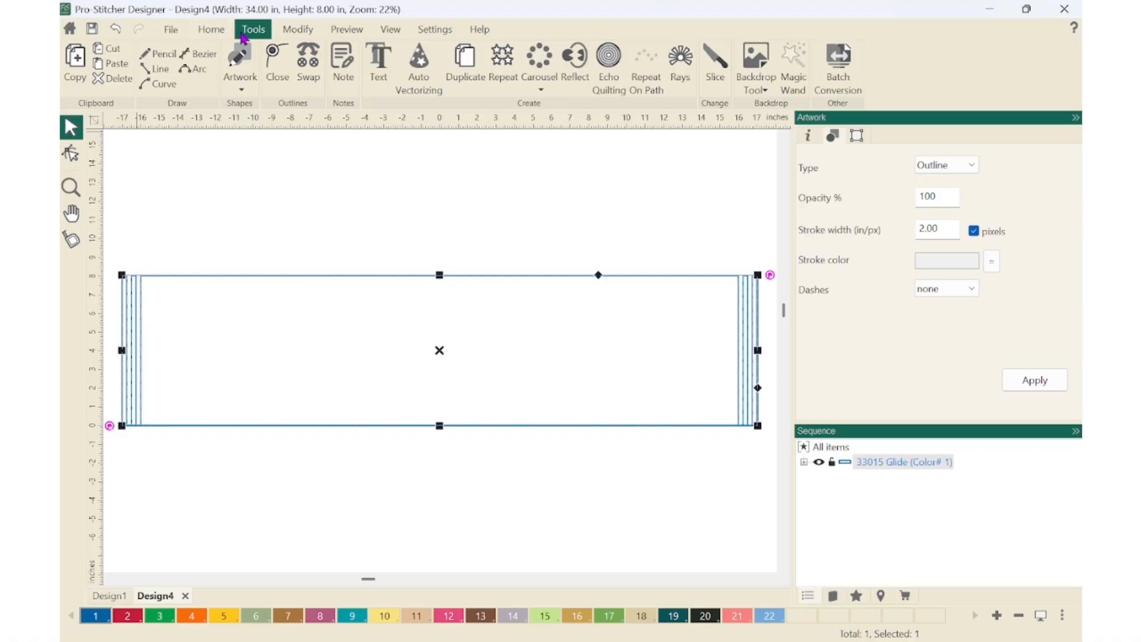
click(346, 29)
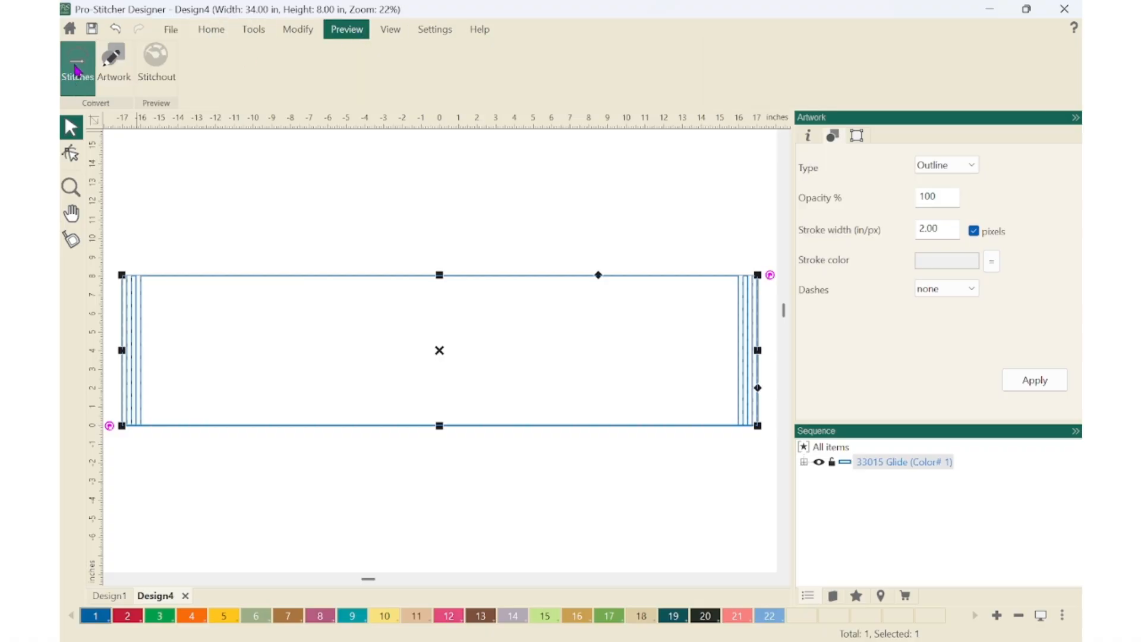
click(77, 70)
Step: Play the complete stitchout simulation of Design4 to examine its start and end points, and switch to Design1
click(156, 60)
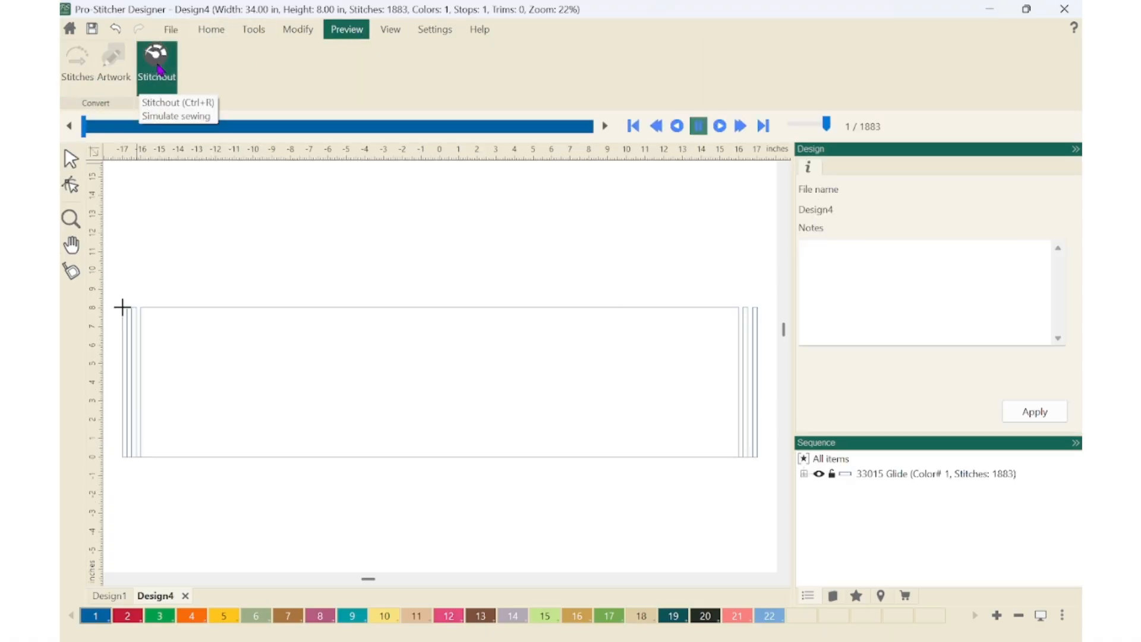
click(720, 125)
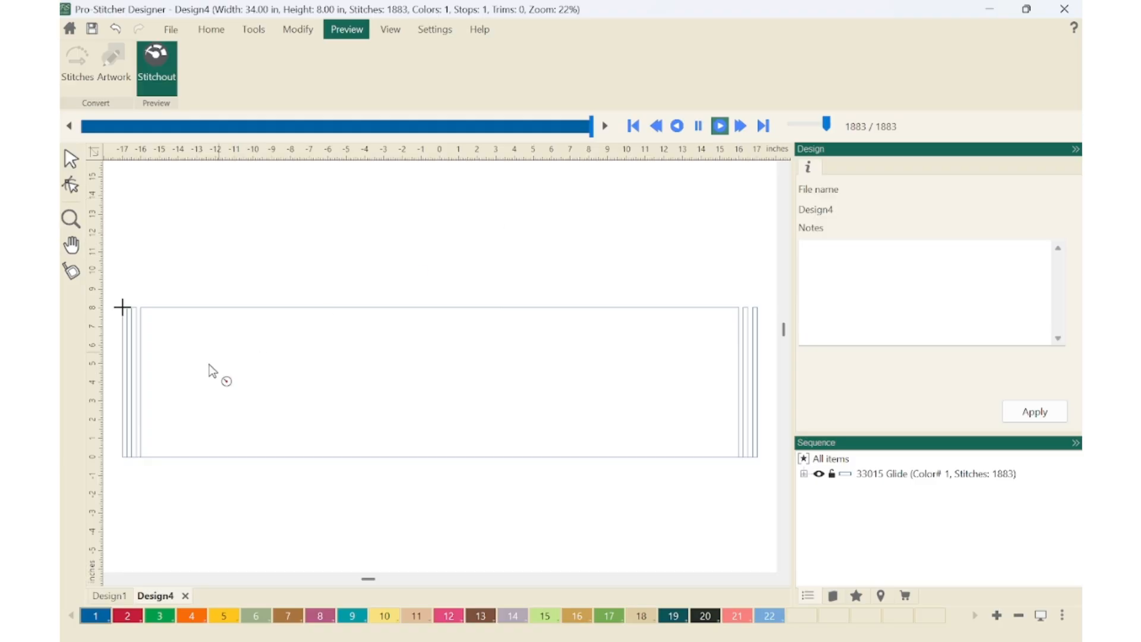
click(114, 597)
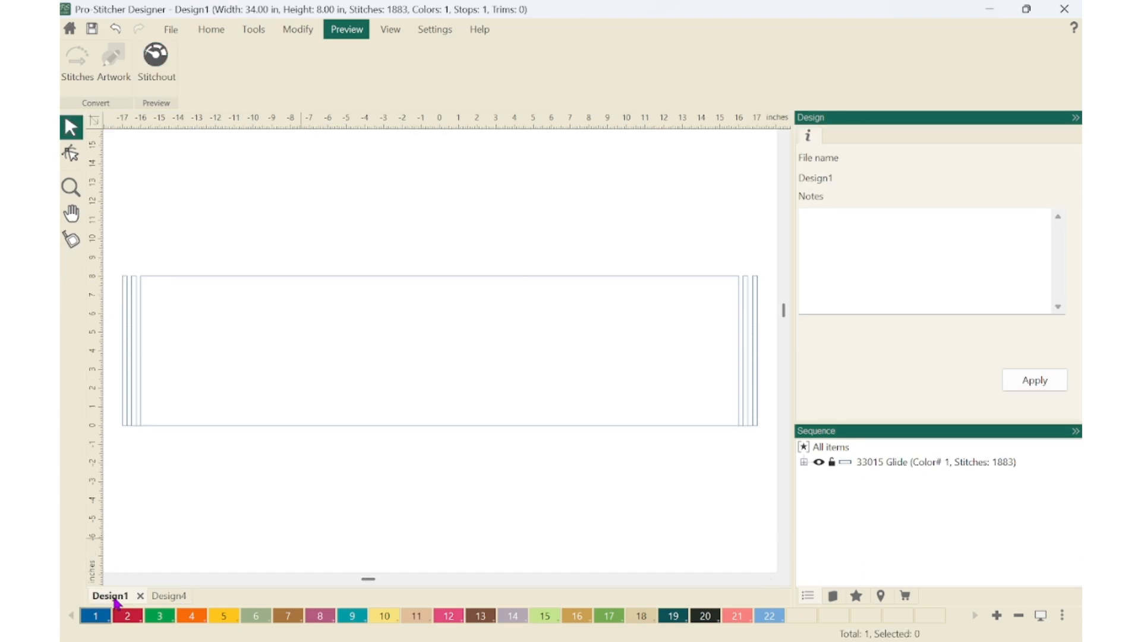